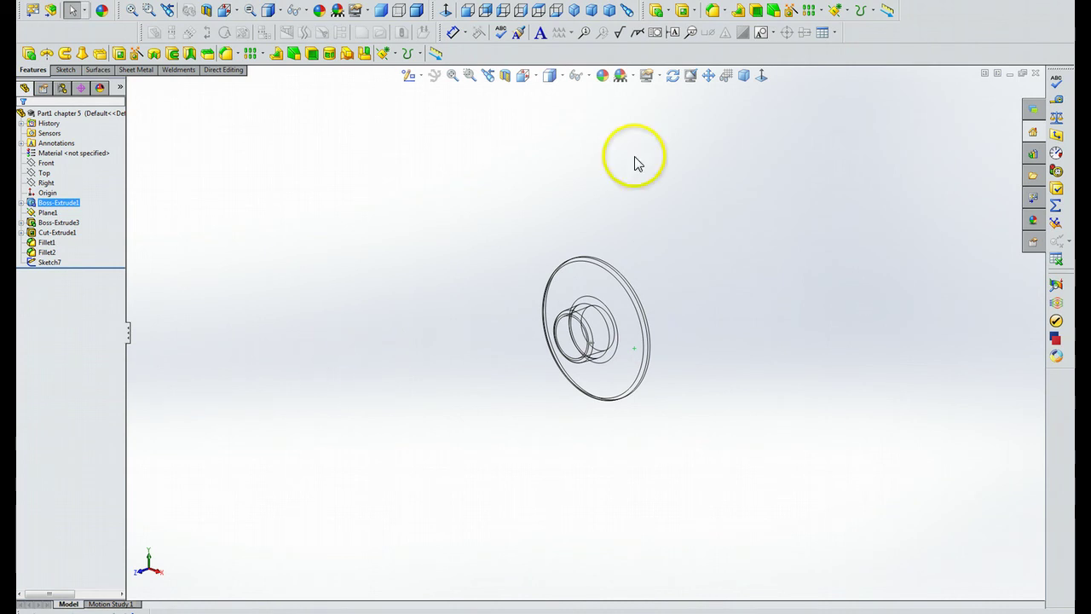
Switch to the bottom view and open the existing sketch containing the hub's upper fillet arc for editing
click(759, 75)
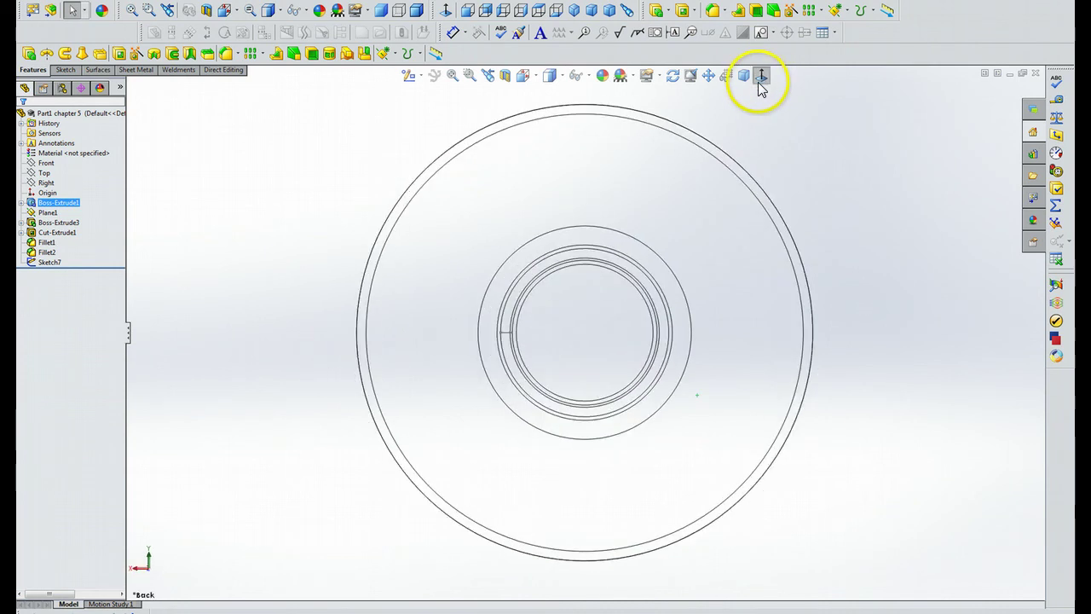
click(532, 76)
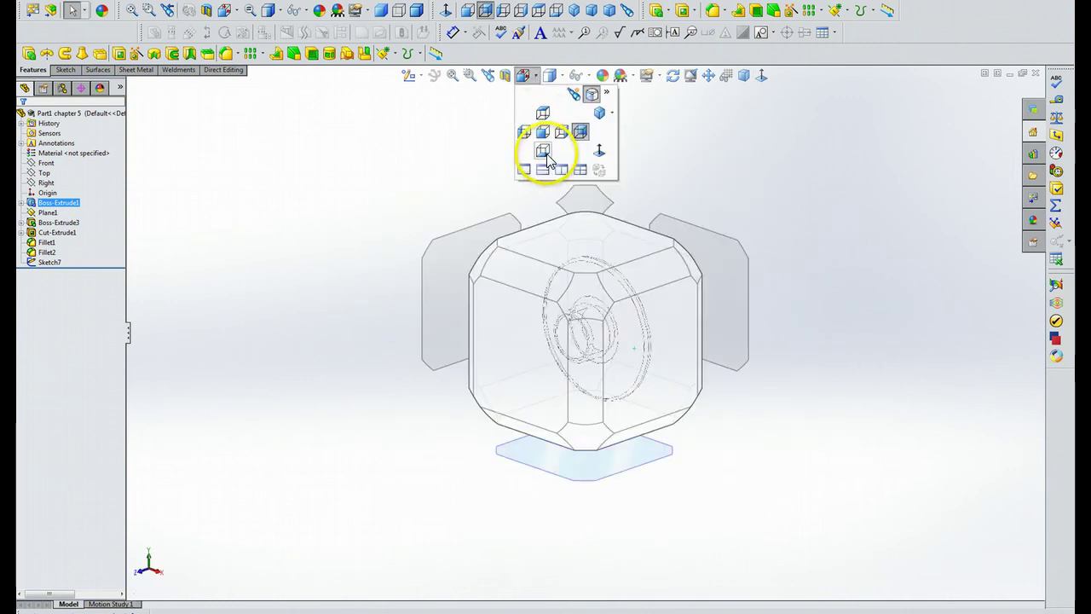
click(544, 153)
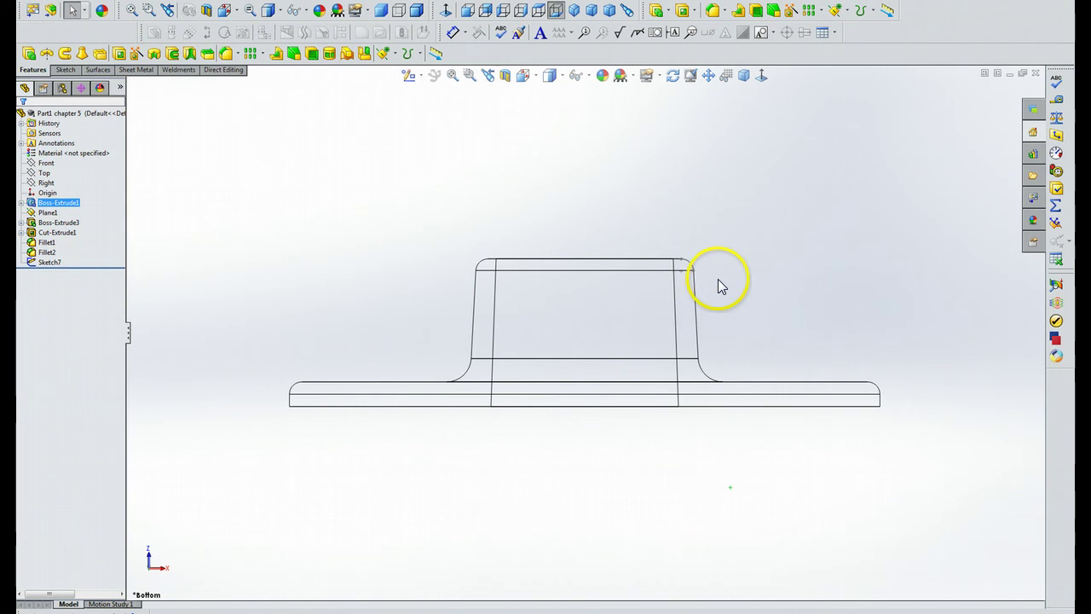
scroll(716, 286, down, 1)
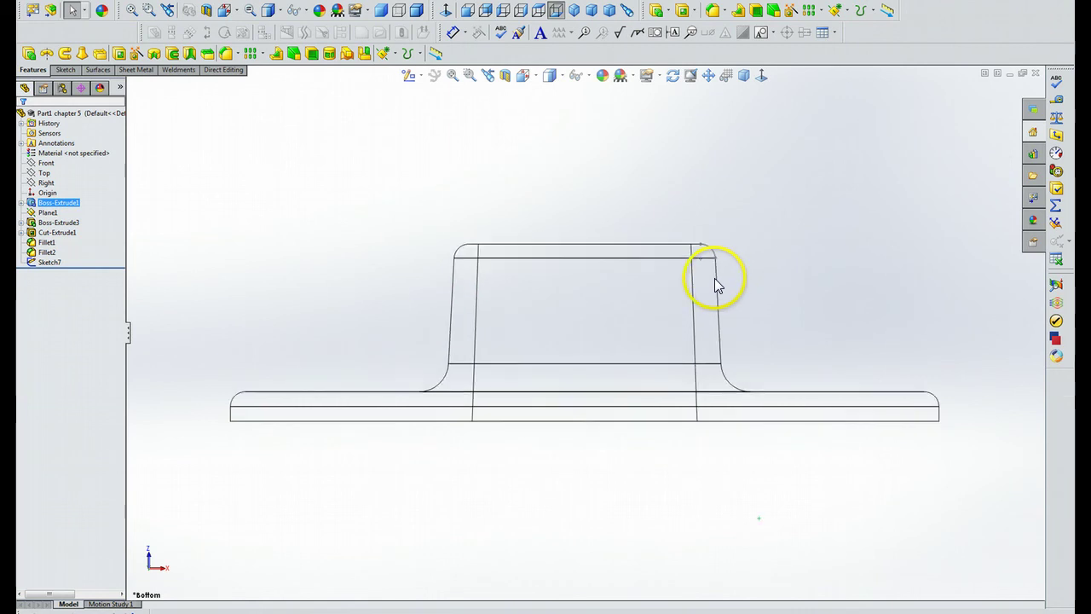
scroll(716, 286, down, 1)
scroll(716, 287, down, 1)
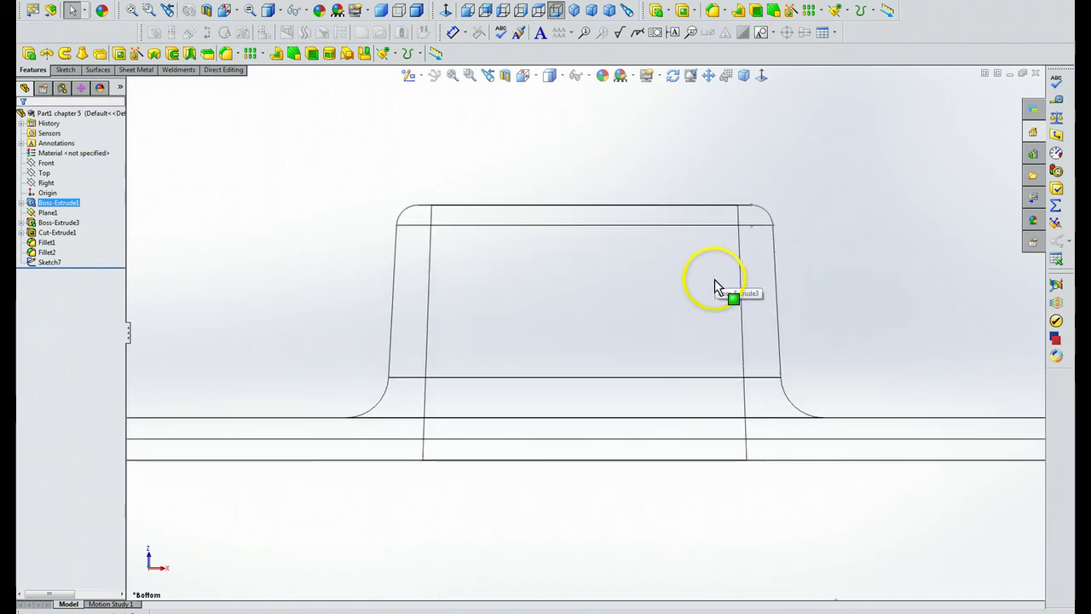
scroll(716, 286, down, 1)
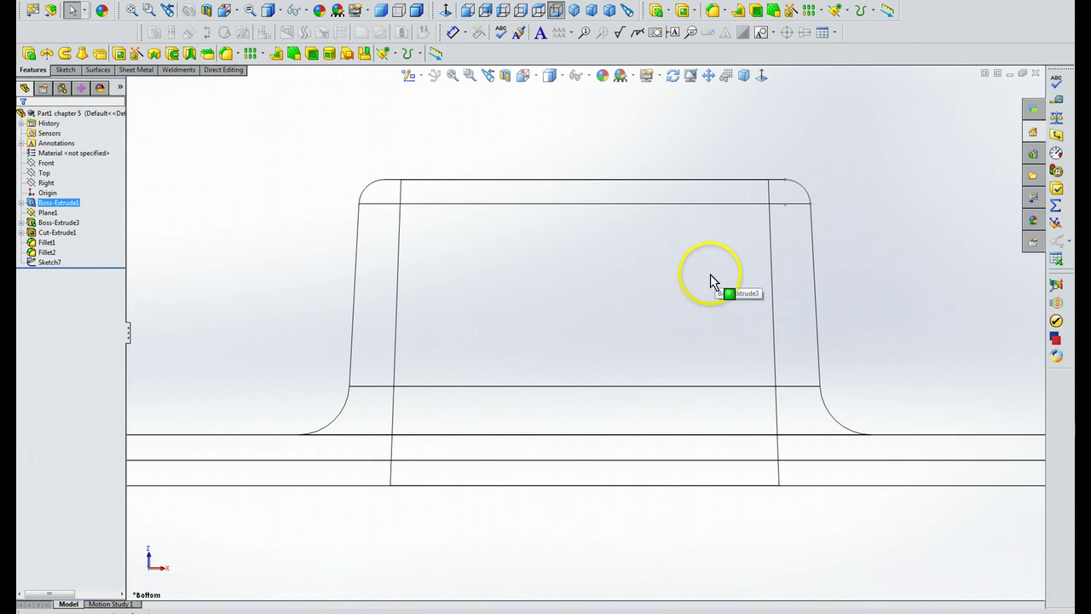
scroll(707, 78, down, 1)
click(708, 77)
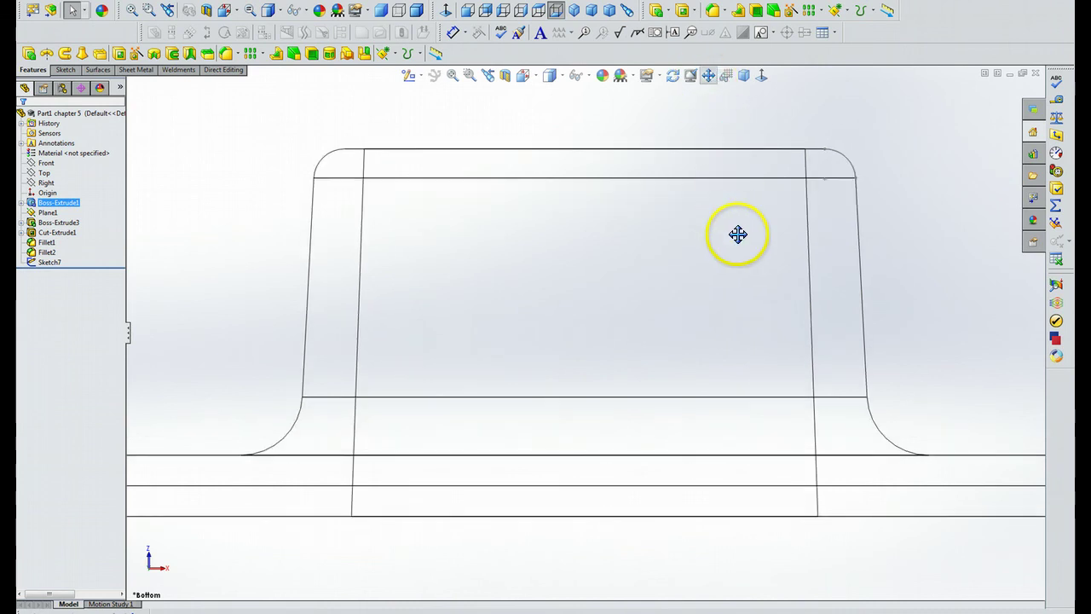
drag(752, 248, 452, 238)
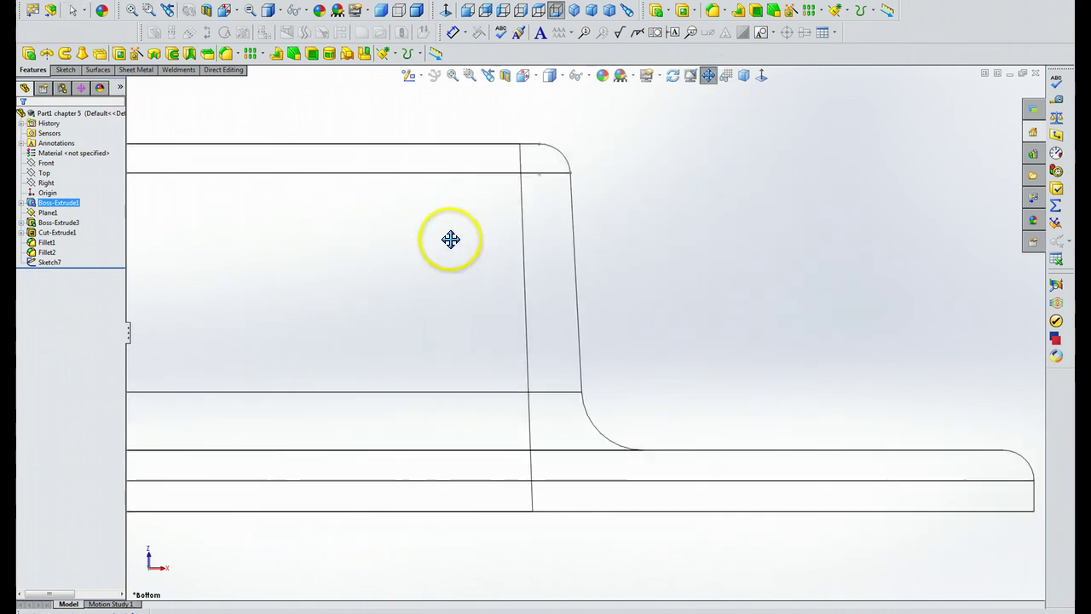
drag(619, 261, 571, 261)
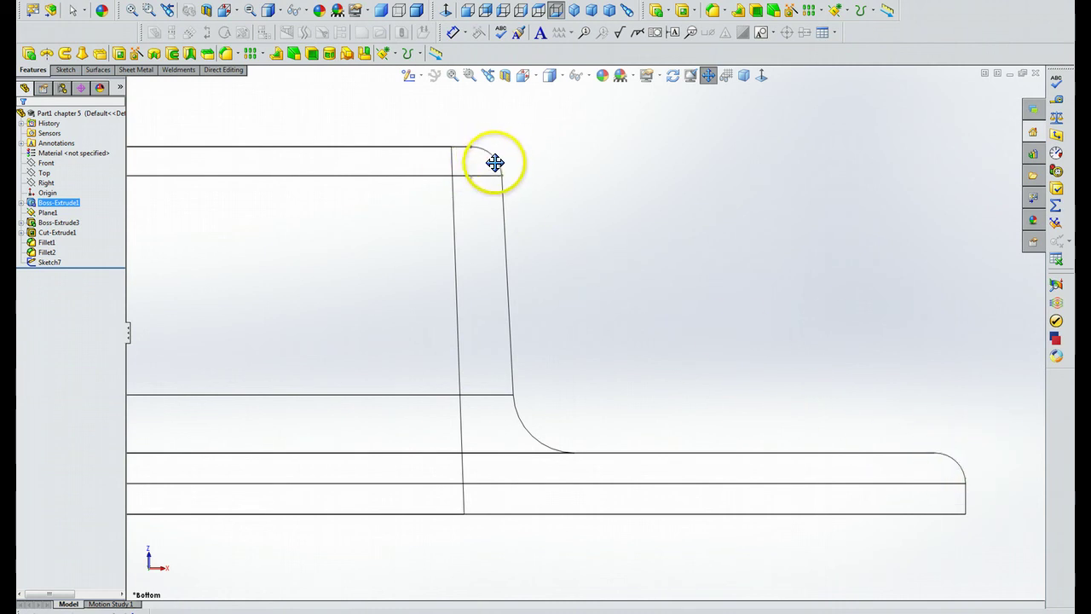
key(Escape)
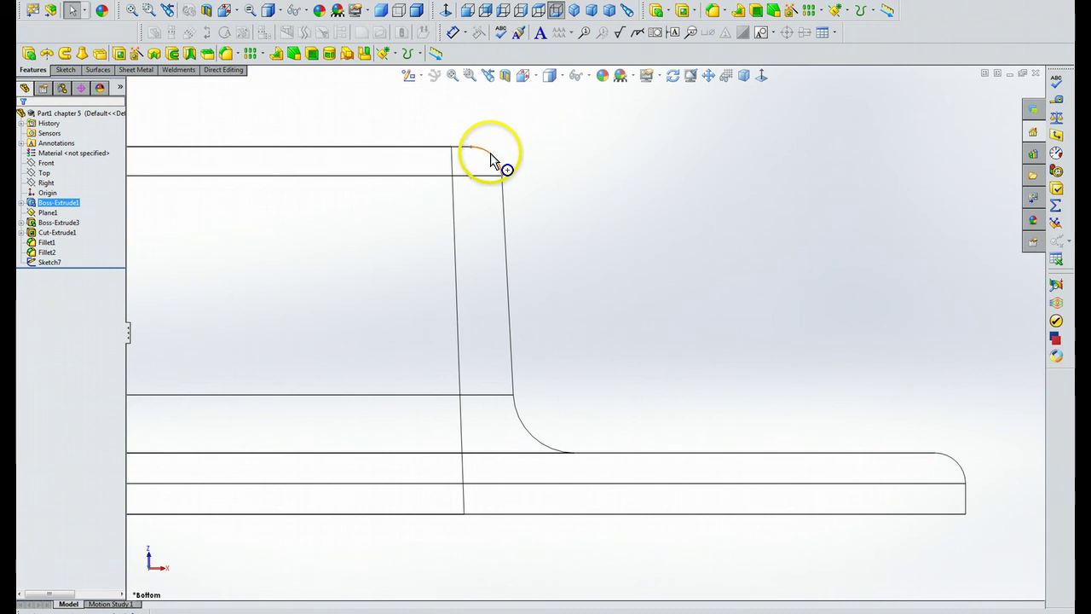
click(491, 160)
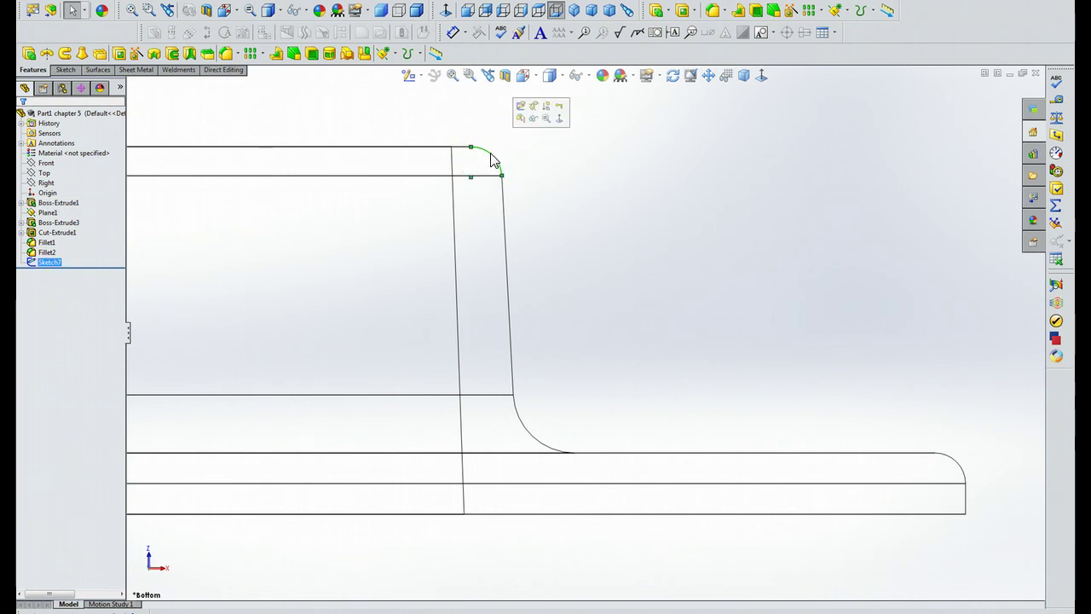
click(522, 109)
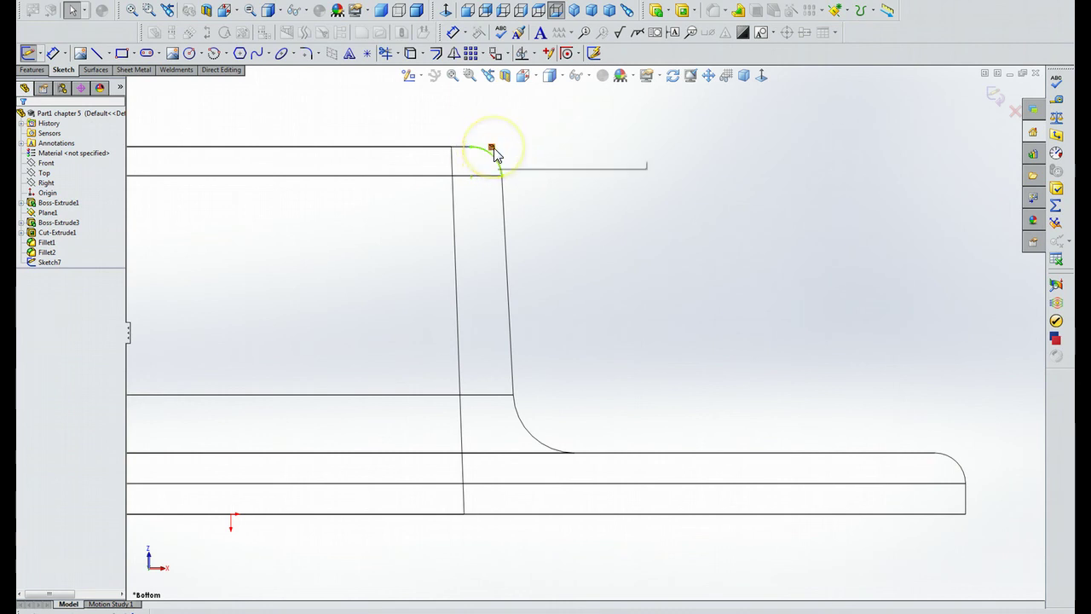
click(602, 227)
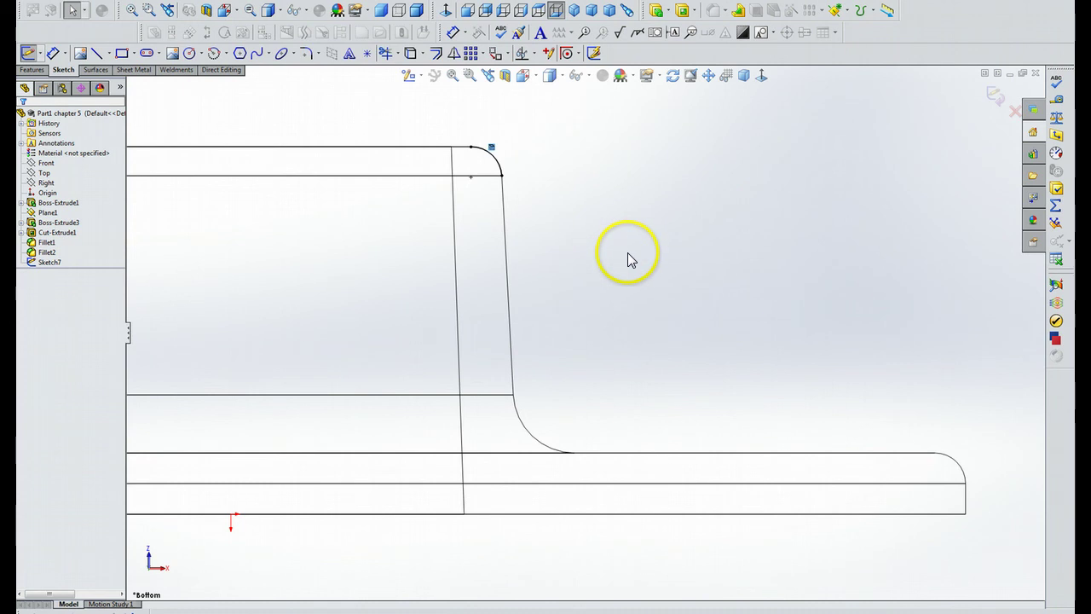
Convert the flange's rounded outer edge into an arc in the sketch with Convert Entities
click(802, 308)
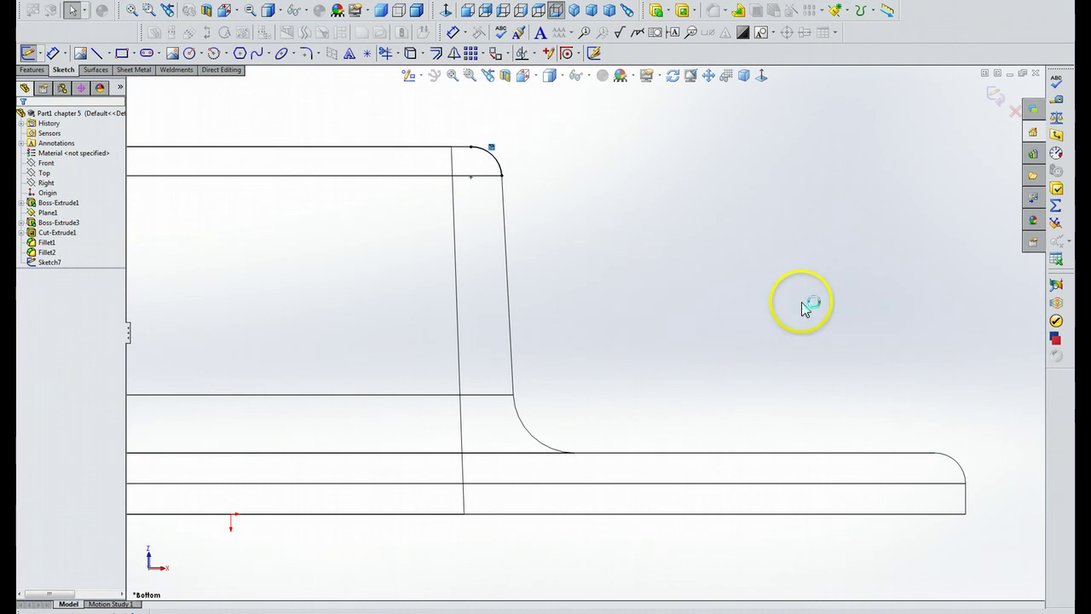
click(958, 467)
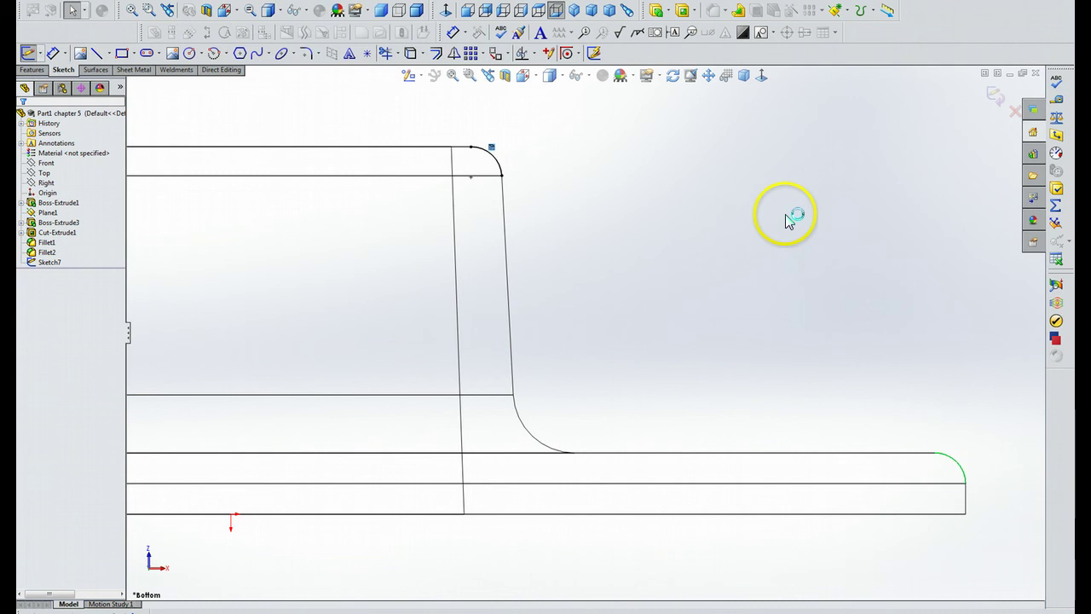
click(412, 54)
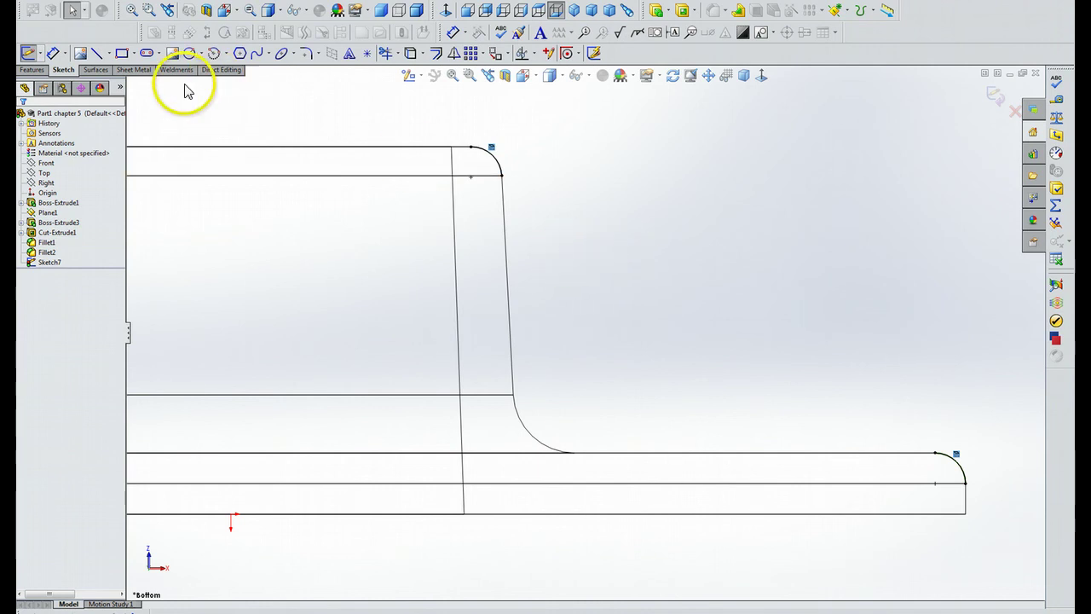
Draw a slanted line about 2.21 long from the hub's upper fillet arc to the flange's outer fillet arc
click(97, 53)
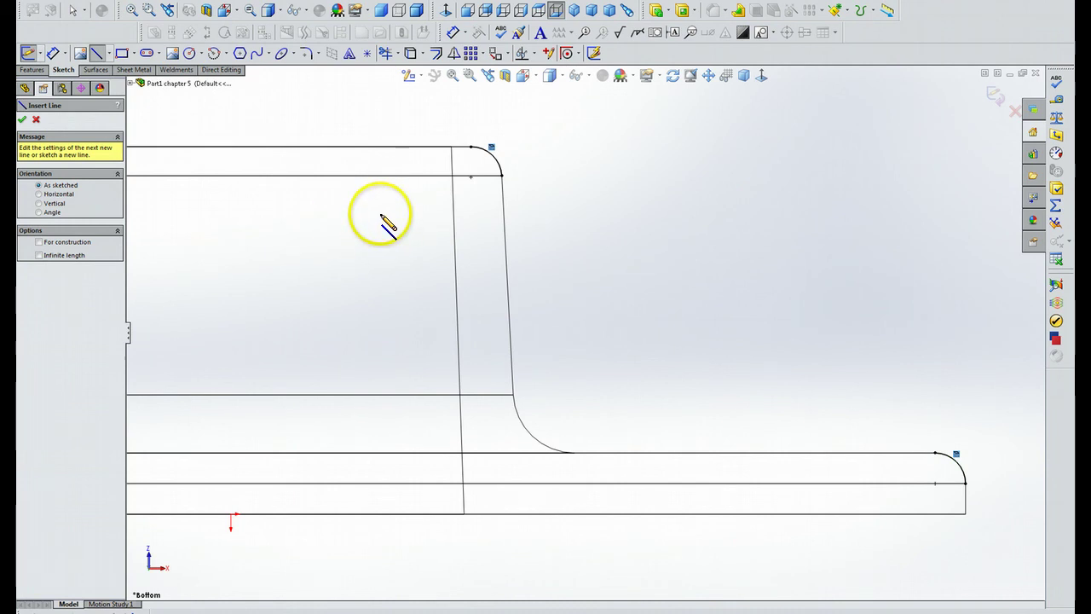
key(shift+z)
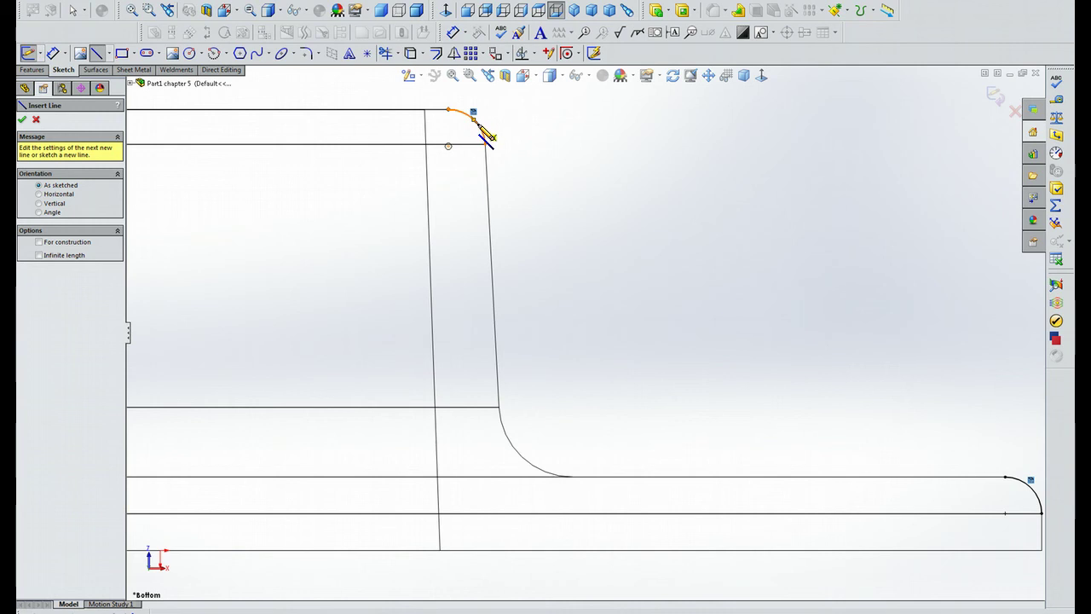
click(481, 131)
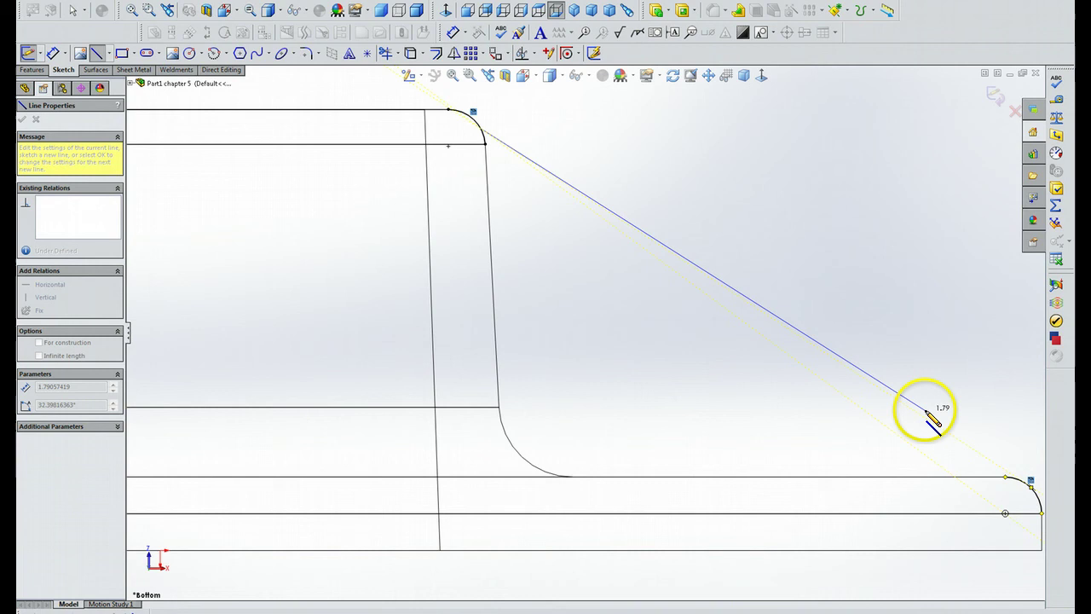
scroll(934, 418, up, 1)
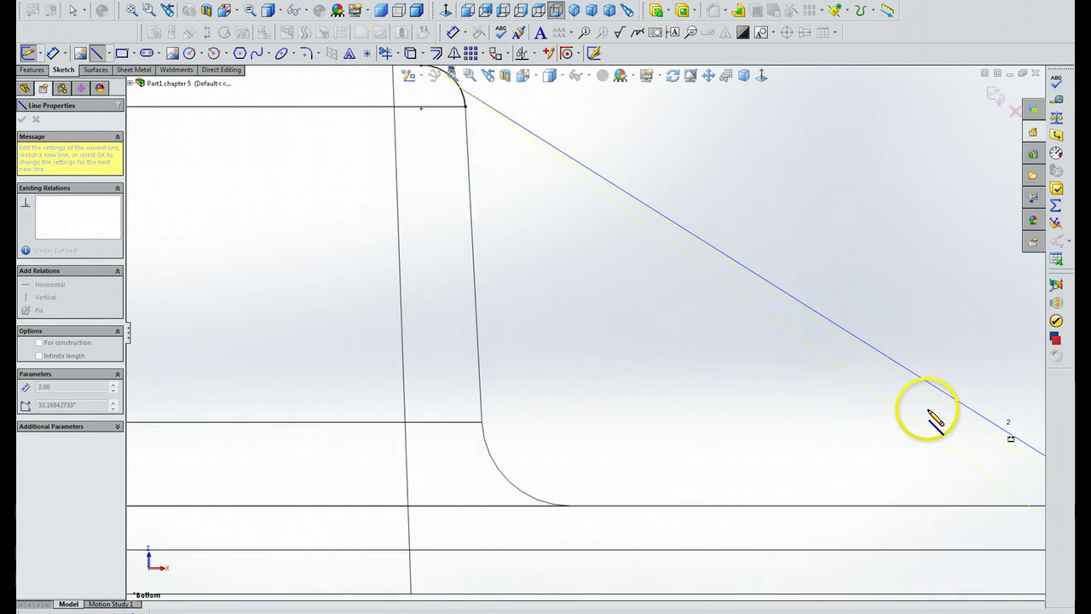
scroll(934, 418, up, 1)
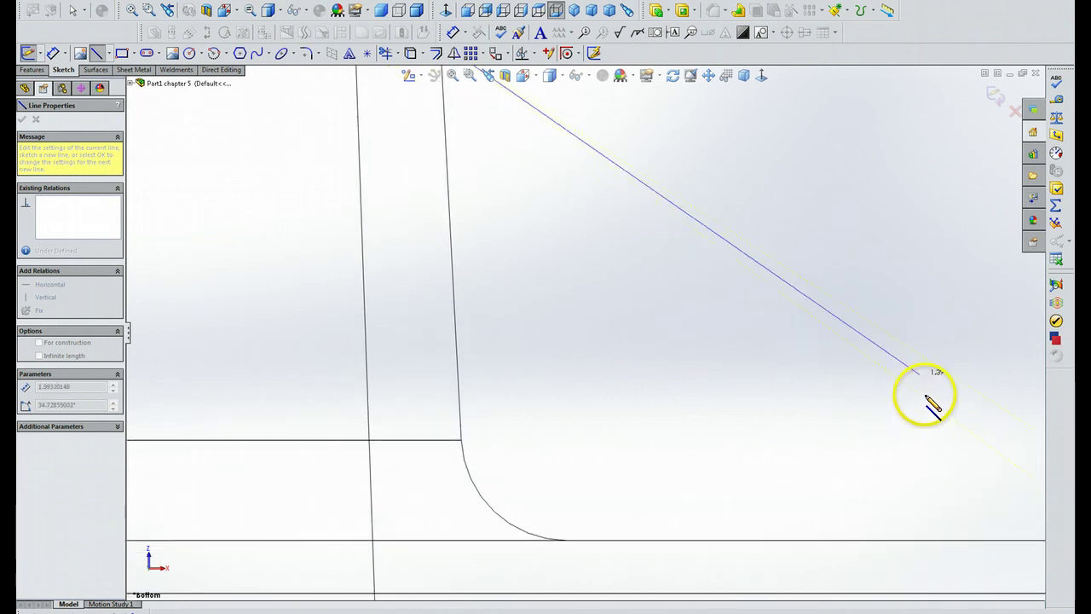
click(708, 76)
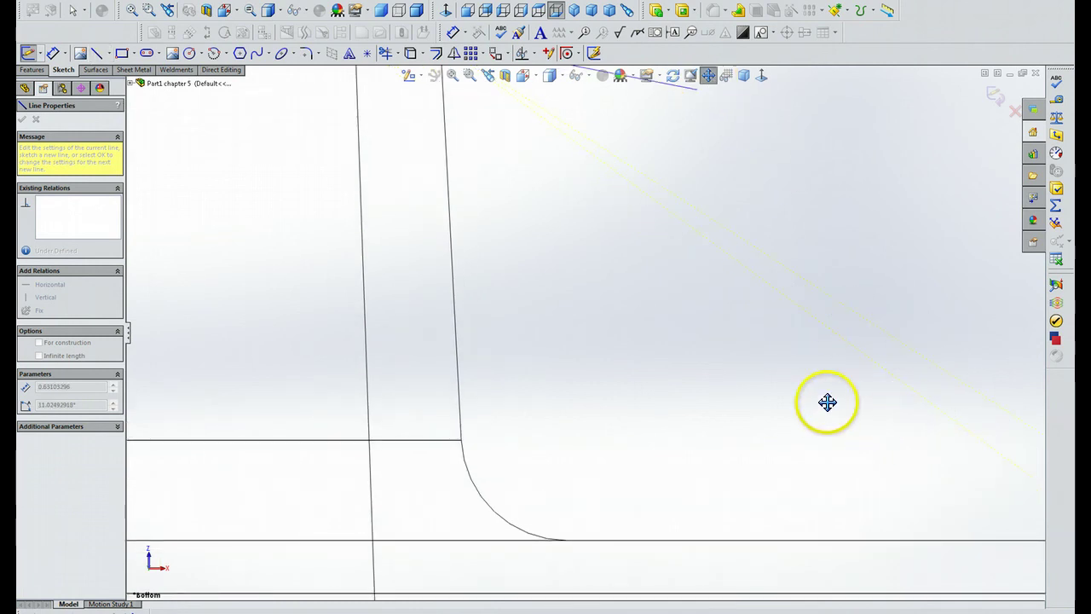
drag(827, 402, 733, 385)
scroll(638, 365, down, 2)
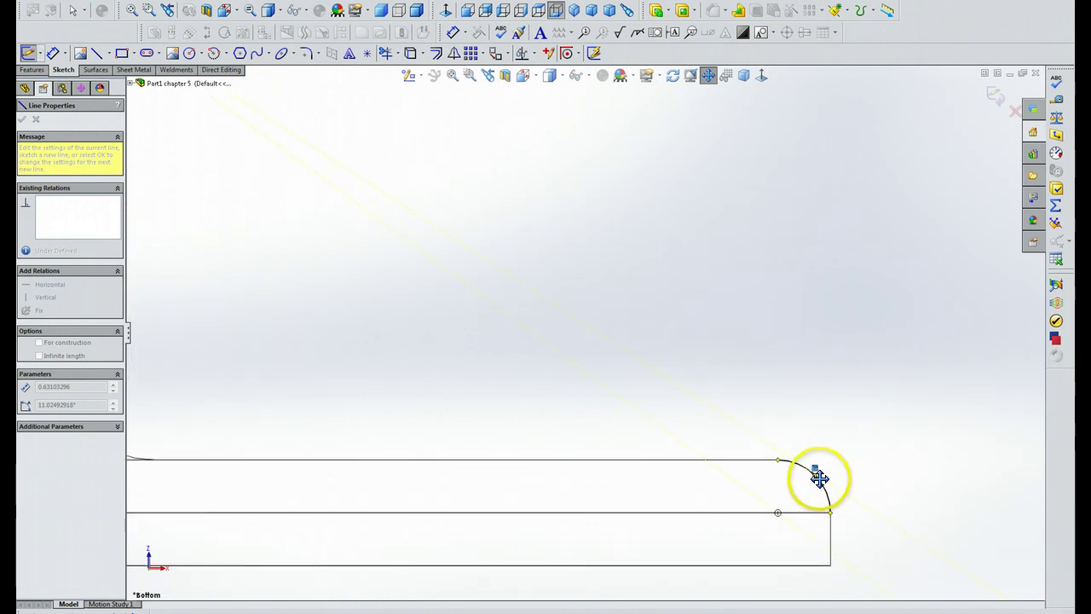
key(Escape)
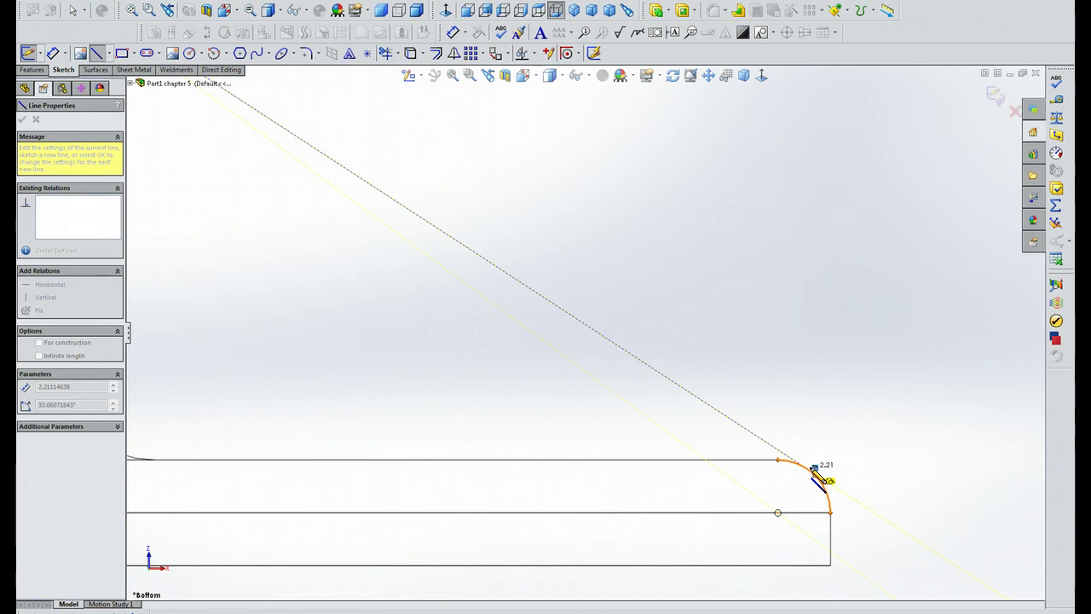
click(815, 468)
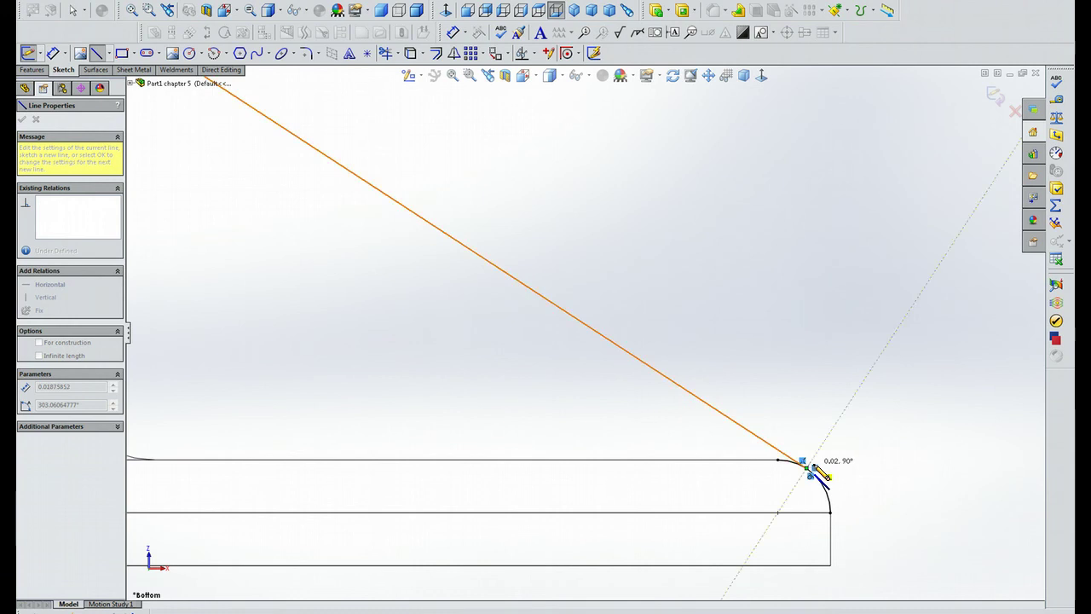
key(Escape)
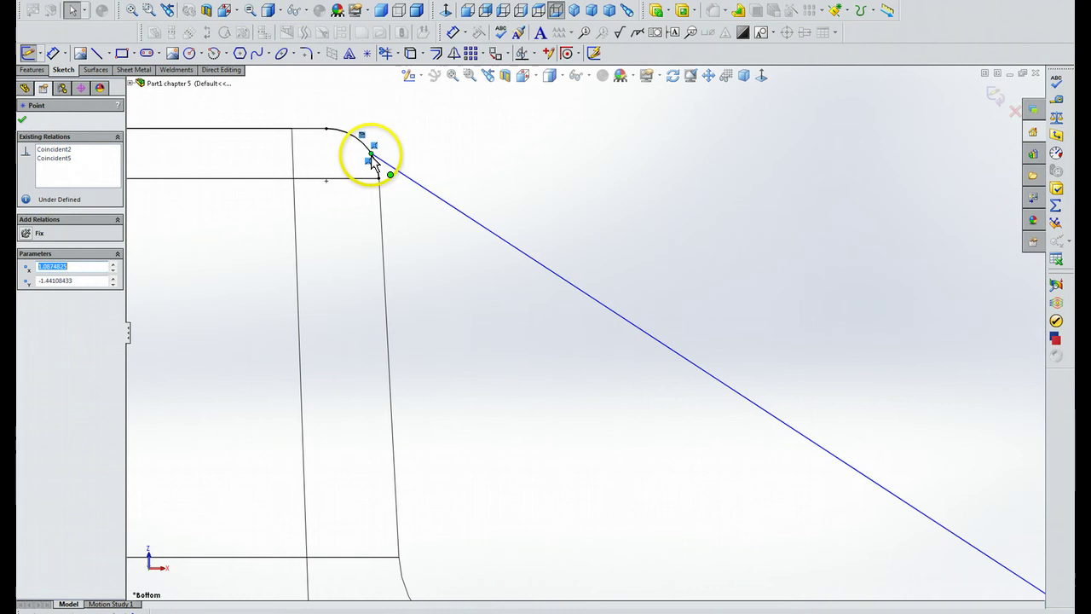
Try moving the slanted line's upper endpoint to different positions along the hub's fillet arc
drag(370, 154, 352, 129)
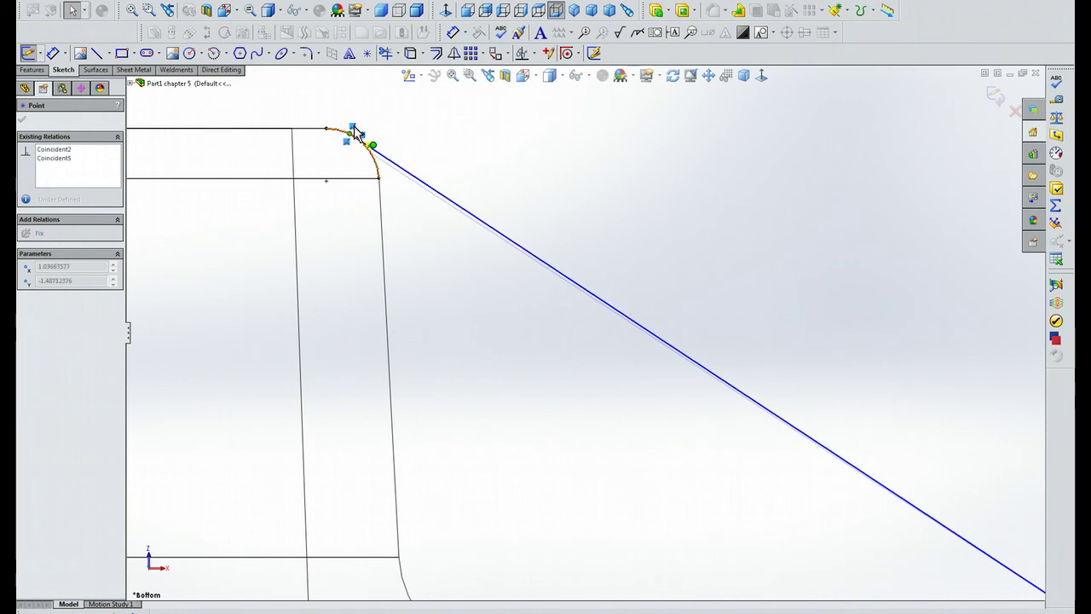
mouse_move(358, 139)
mouse_down()
mouse_move(365, 147)
mouse_move(334, 117)
mouse_move(372, 140)
mouse_move(364, 134)
mouse_up()
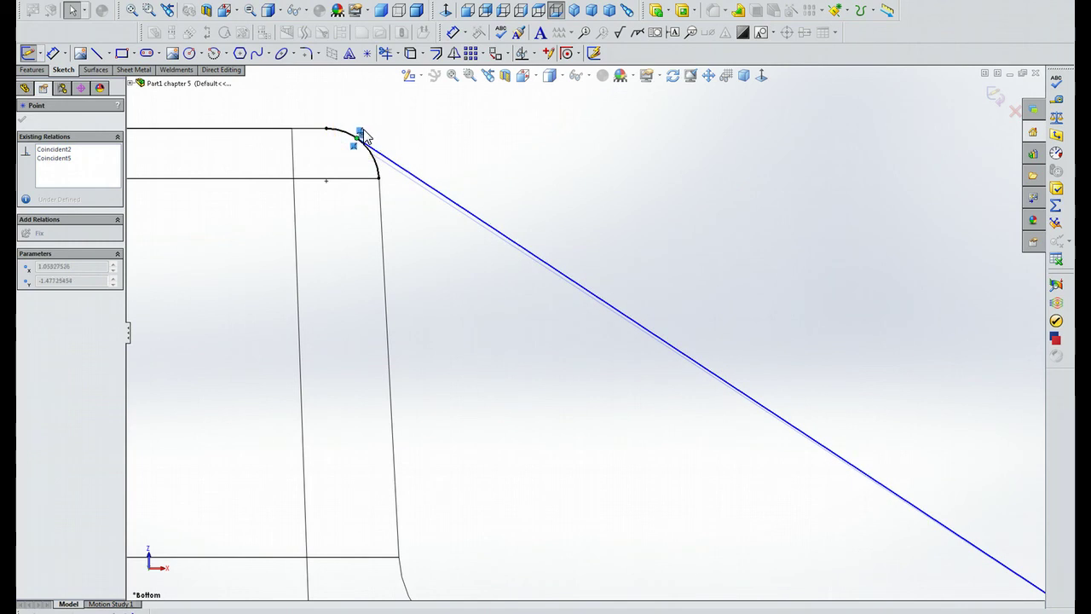
drag(364, 133, 361, 135)
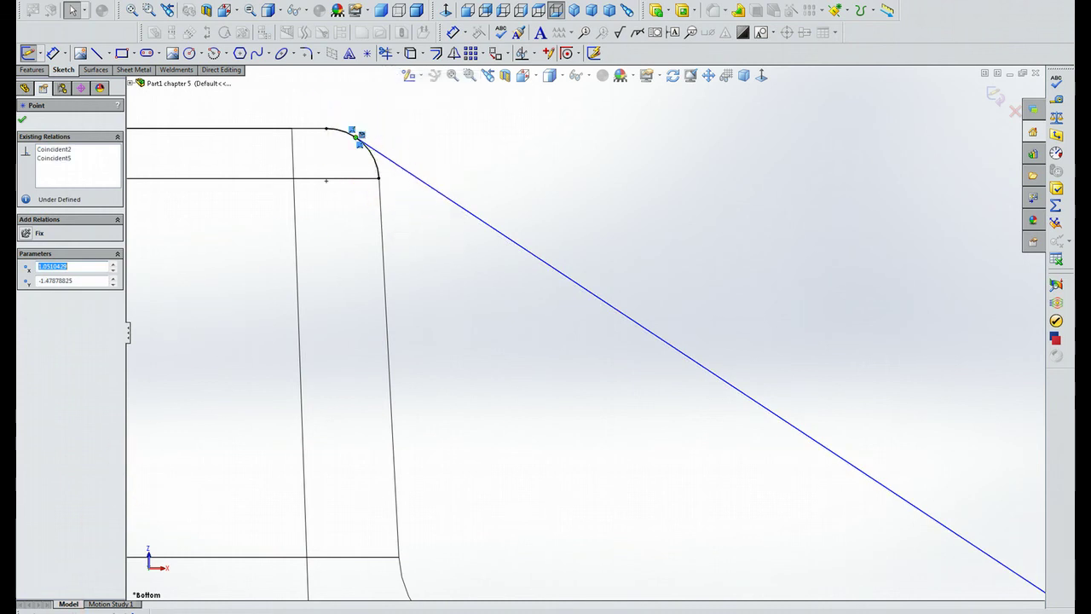
click(265, 340)
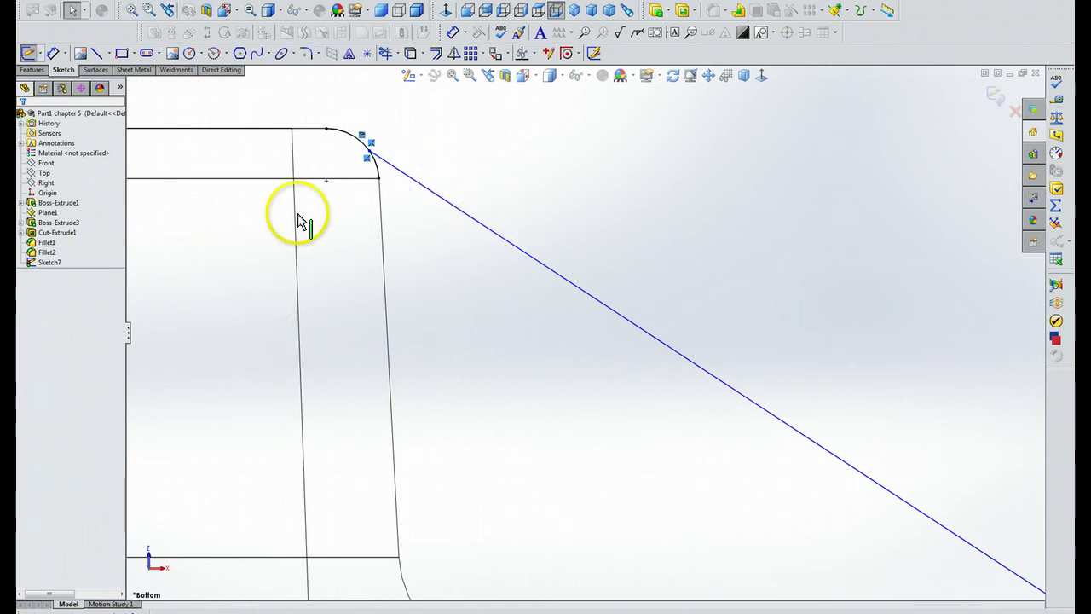
Add a Tangent relation between the slanted line and the hub's upper fillet arc
mouse_move(372, 151)
mouse_down()
mouse_move(386, 167)
mouse_move(366, 148)
mouse_move(381, 169)
mouse_move(374, 157)
mouse_up()
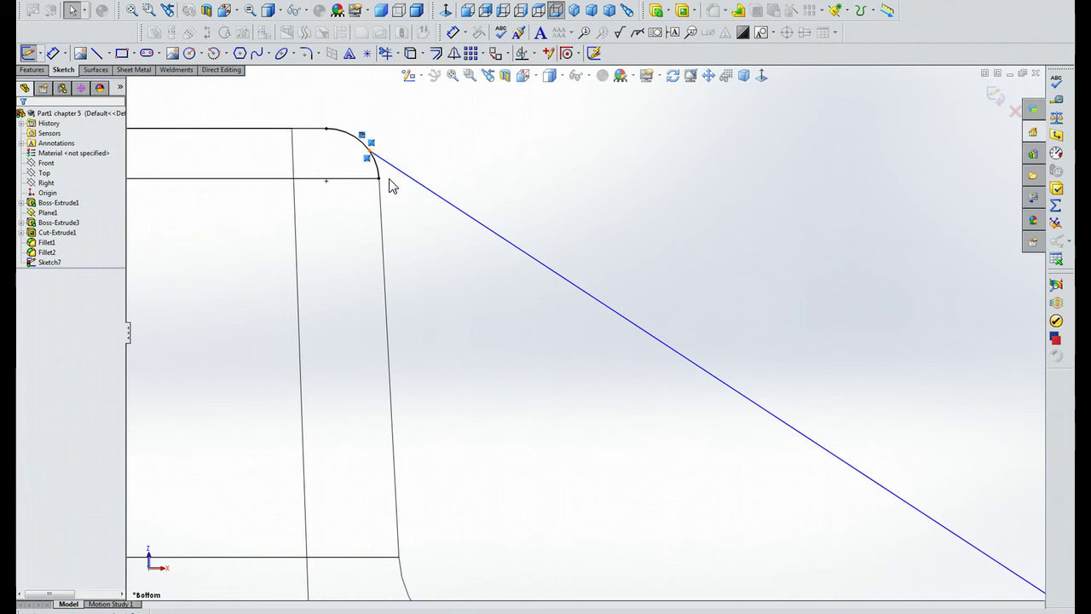
mouse_move(385, 167)
mouse_down()
mouse_move(360, 153)
mouse_move(363, 143)
mouse_move(348, 156)
mouse_move(389, 169)
mouse_up()
ctrl+click(392, 173)
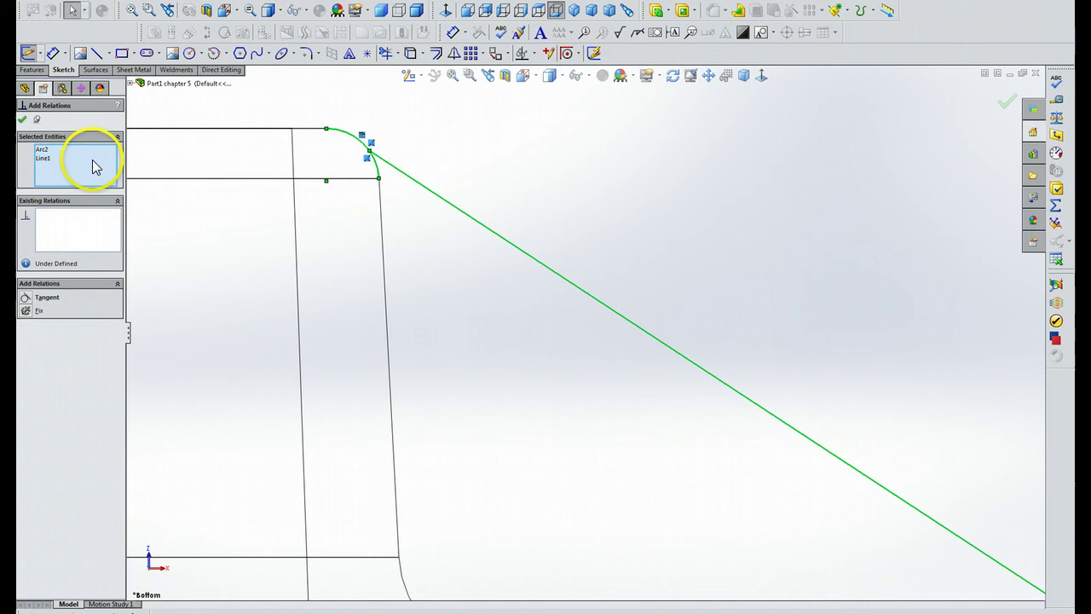
click(43, 151)
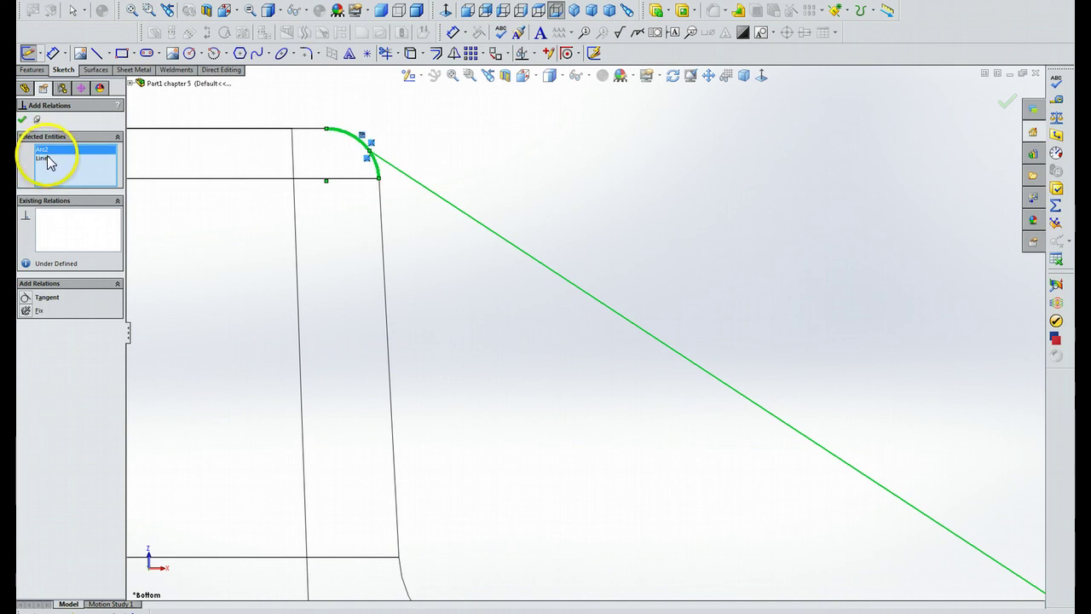
click(45, 159)
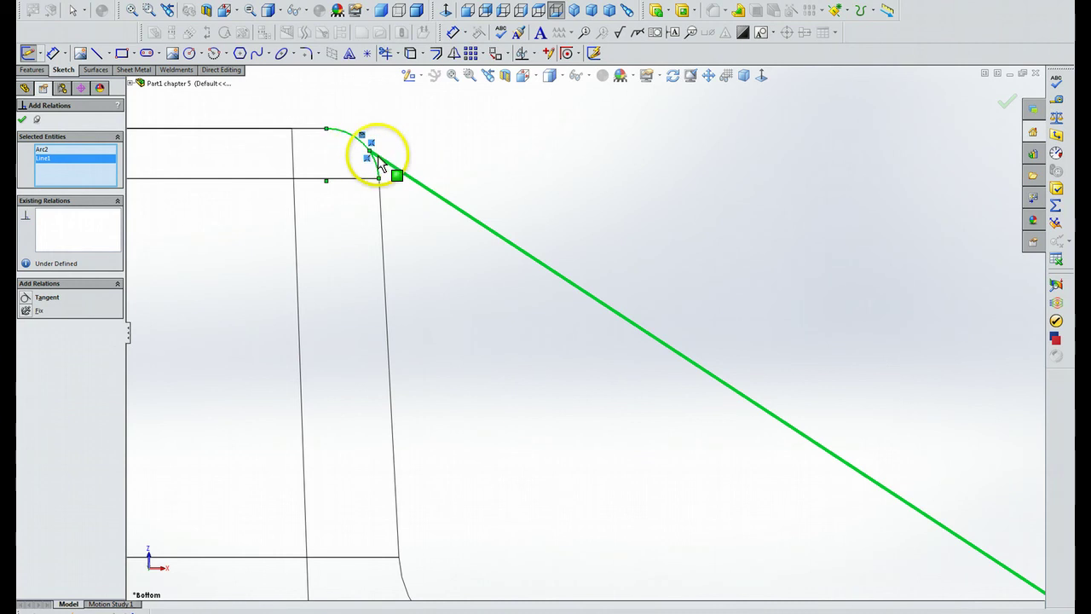
click(26, 298)
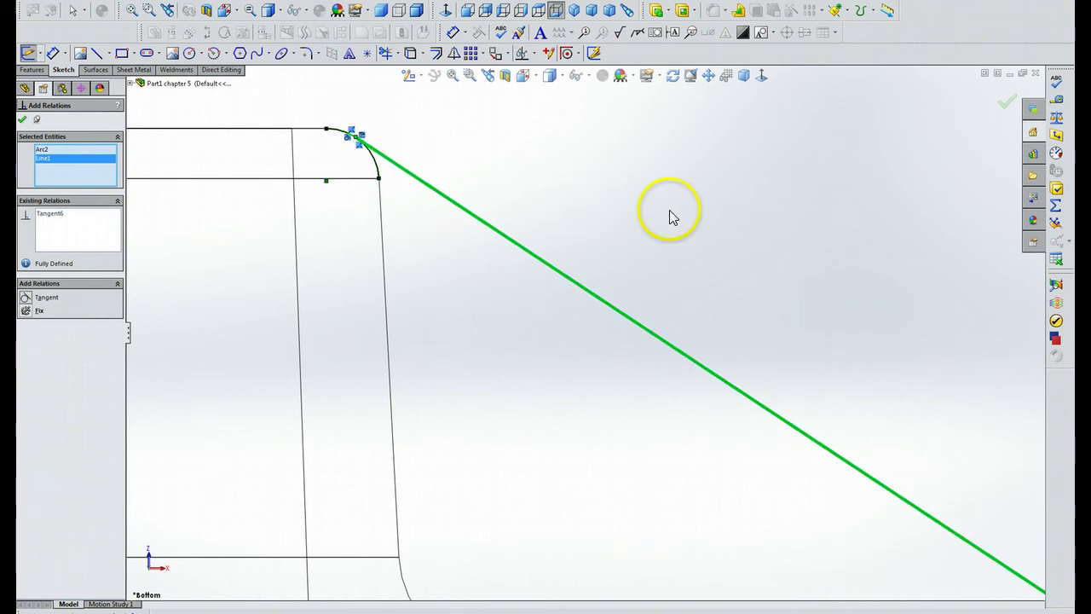
Examine where the slanted line meets the flange's outer fillet arc and finish adding relations
click(709, 75)
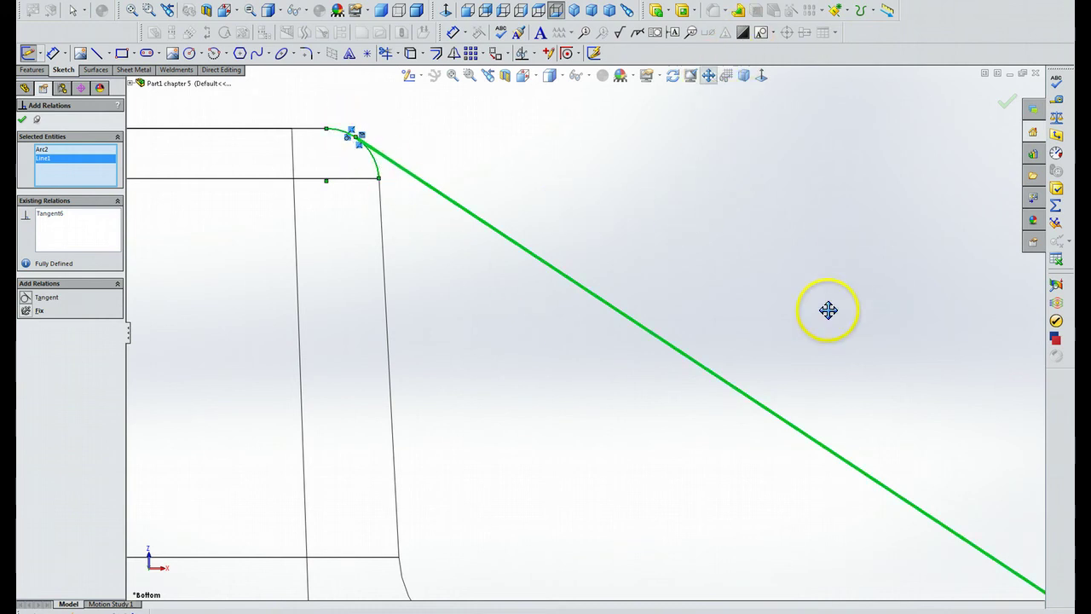
drag(699, 276, 776, 351)
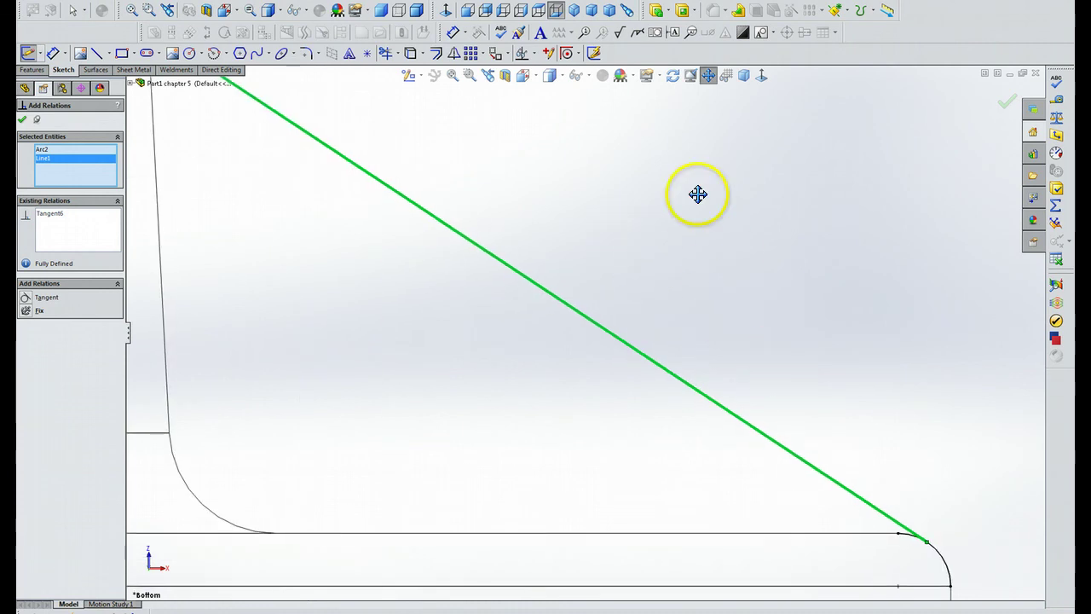
drag(697, 193, 815, 324)
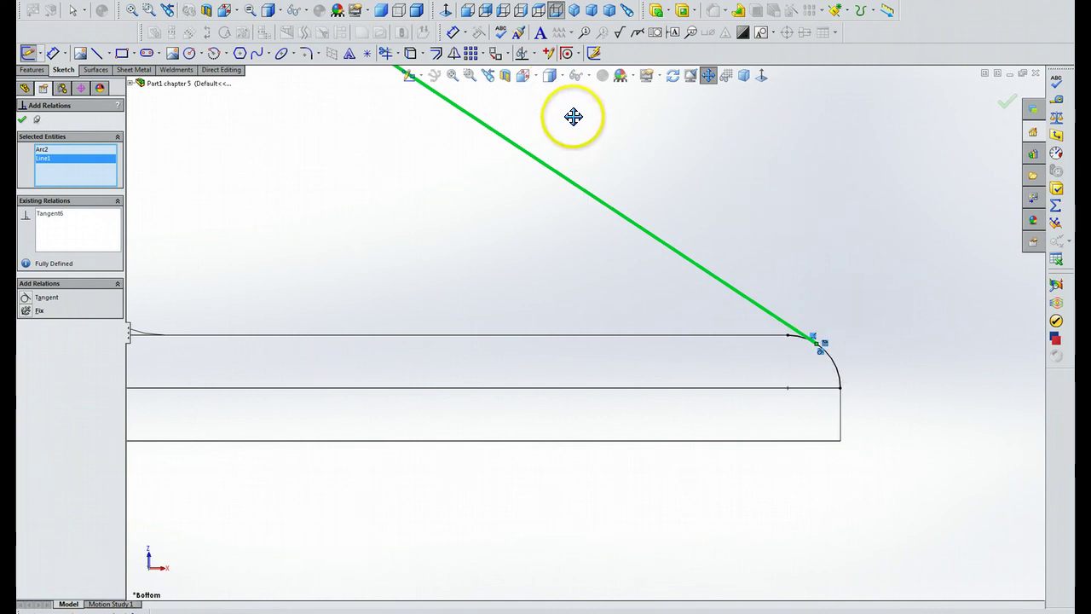
key(Escape)
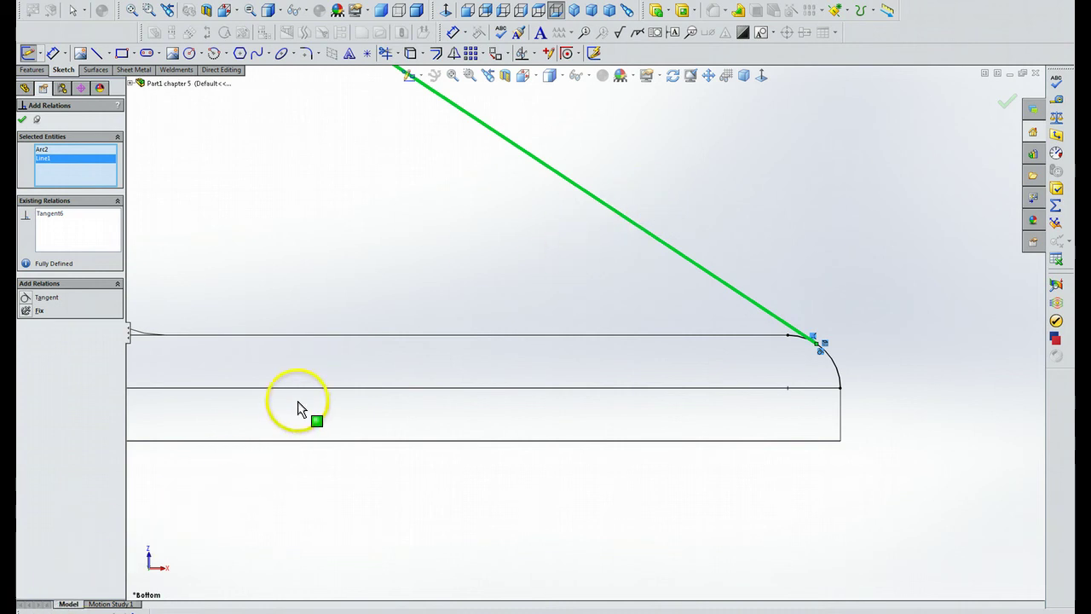
key(Escape)
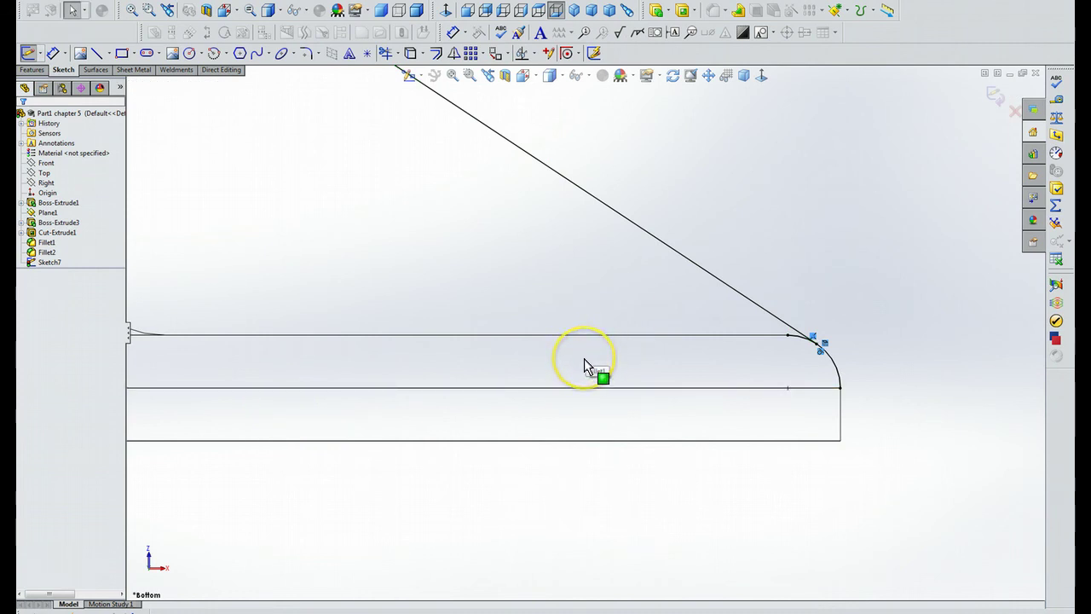
Trim away the flange arc's portion between the flat face and the slanted line's endpoint, using Trim to closest
scroll(584, 358, down, 2)
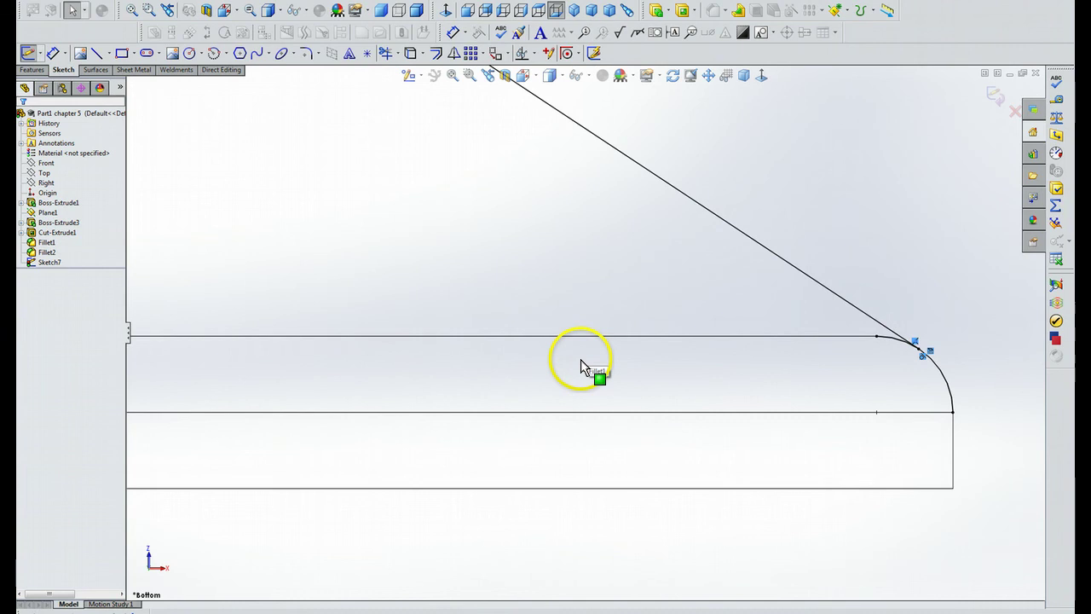
scroll(579, 359, down, 1)
scroll(576, 351, down, 1)
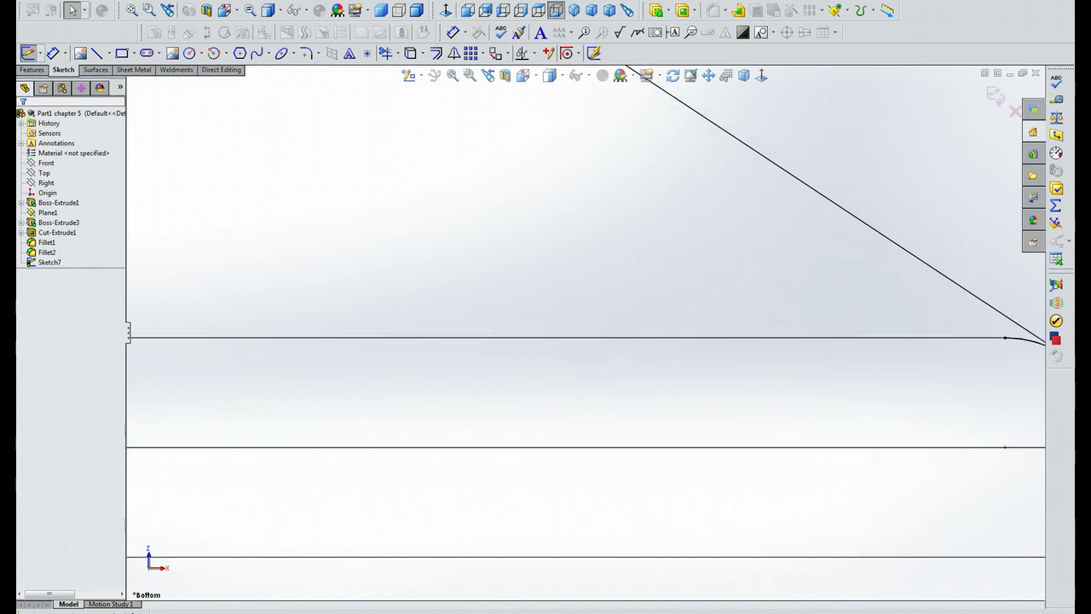
click(708, 76)
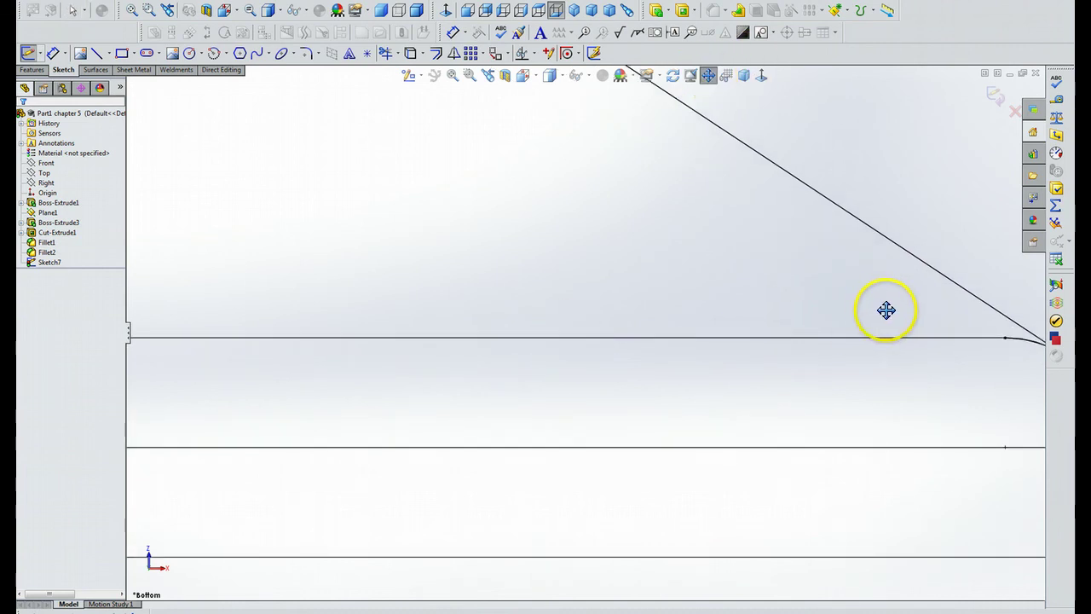
drag(888, 310, 591, 268)
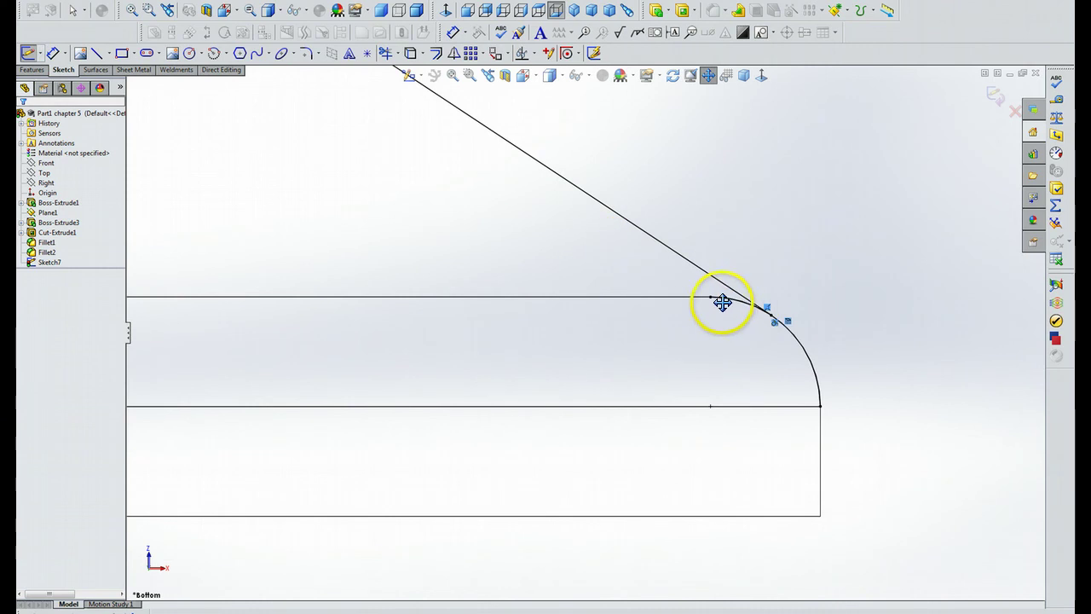
key(Escape)
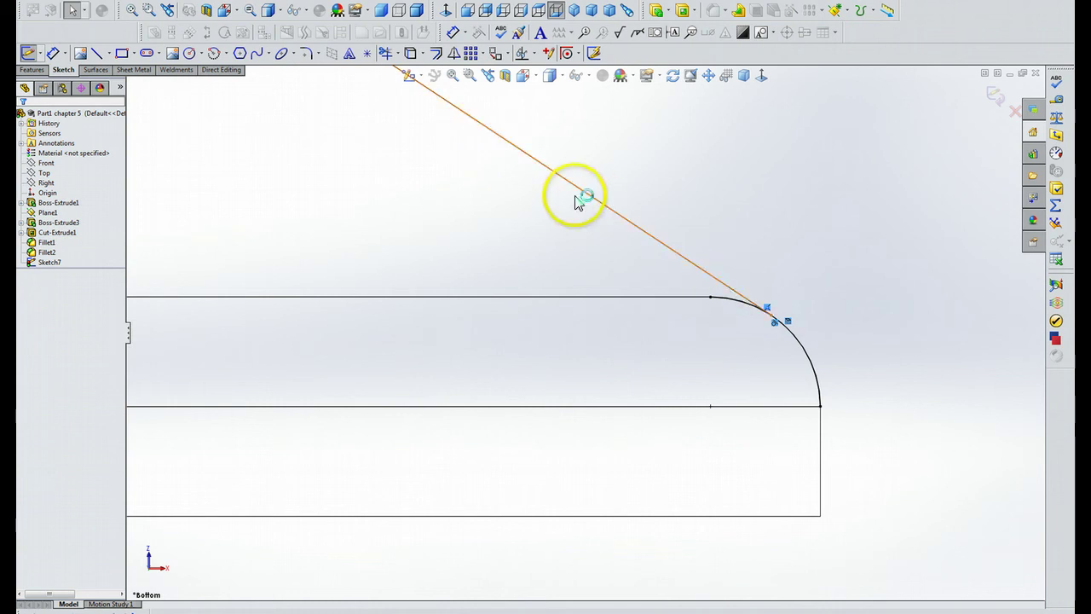
click(386, 54)
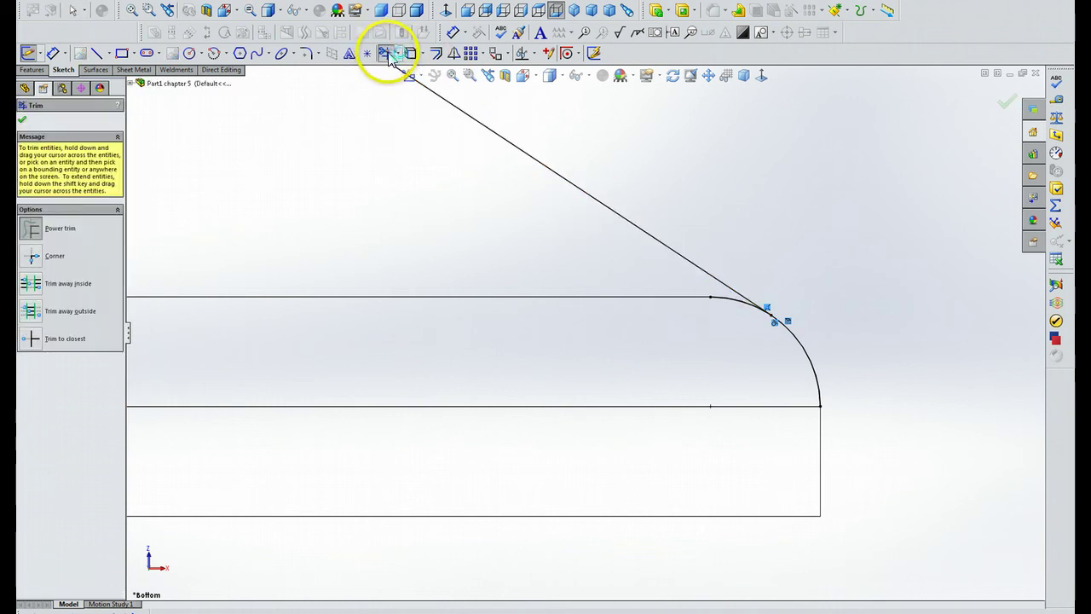
click(399, 55)
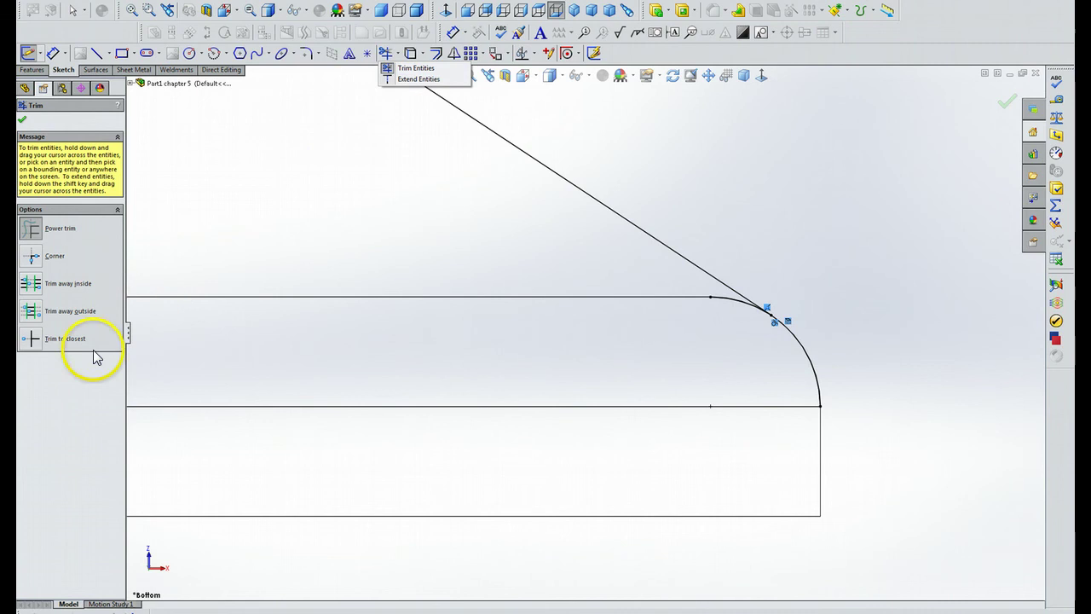
click(32, 338)
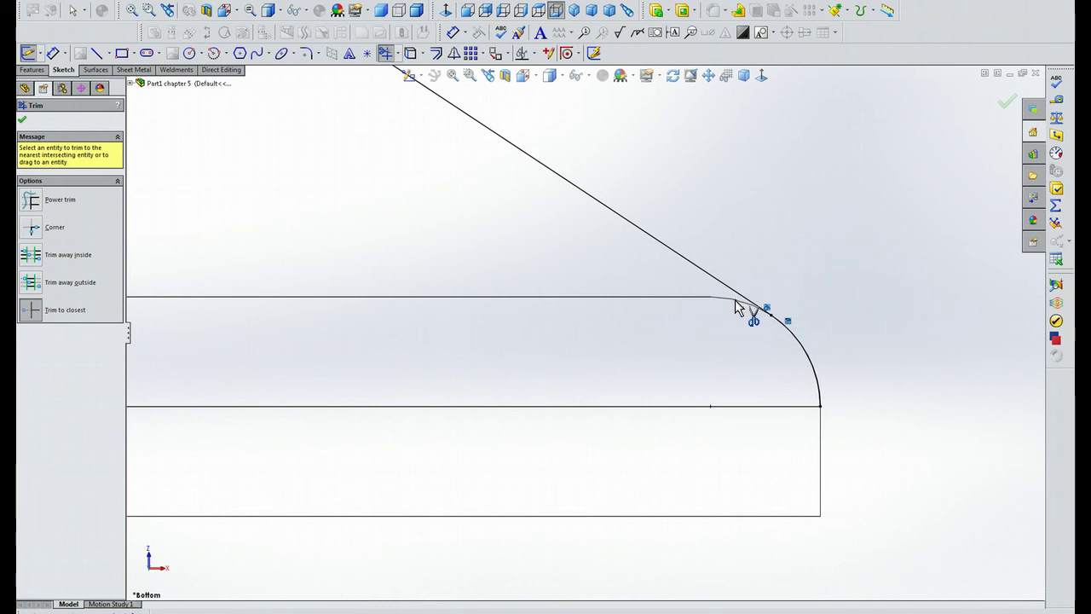
click(494, 522)
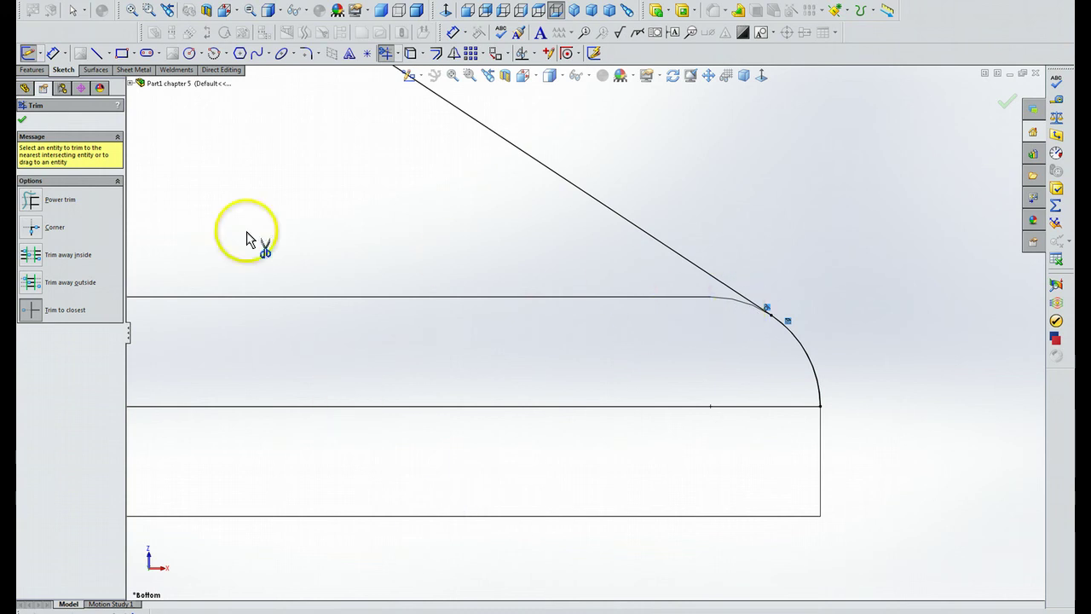
click(22, 120)
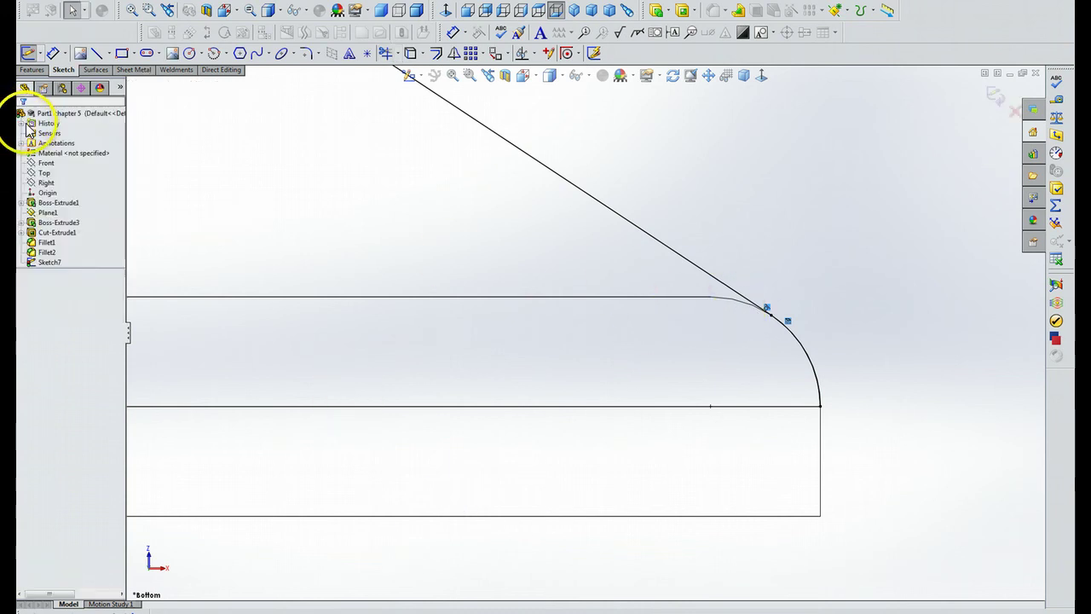
Check the Tangent relation between the slanted line and the trimmed flange arc
click(701, 343)
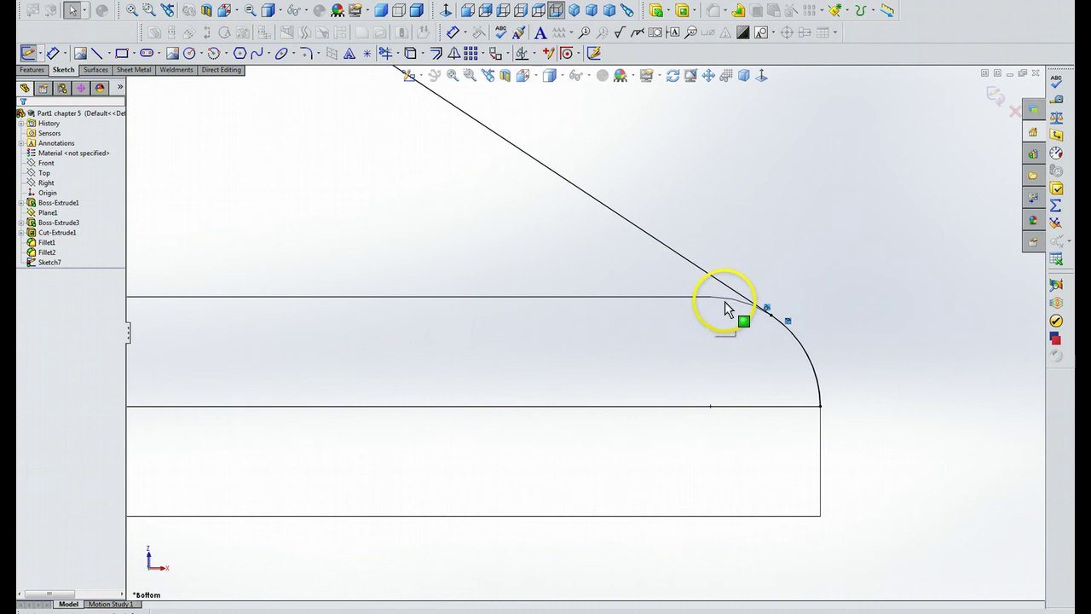
click(768, 312)
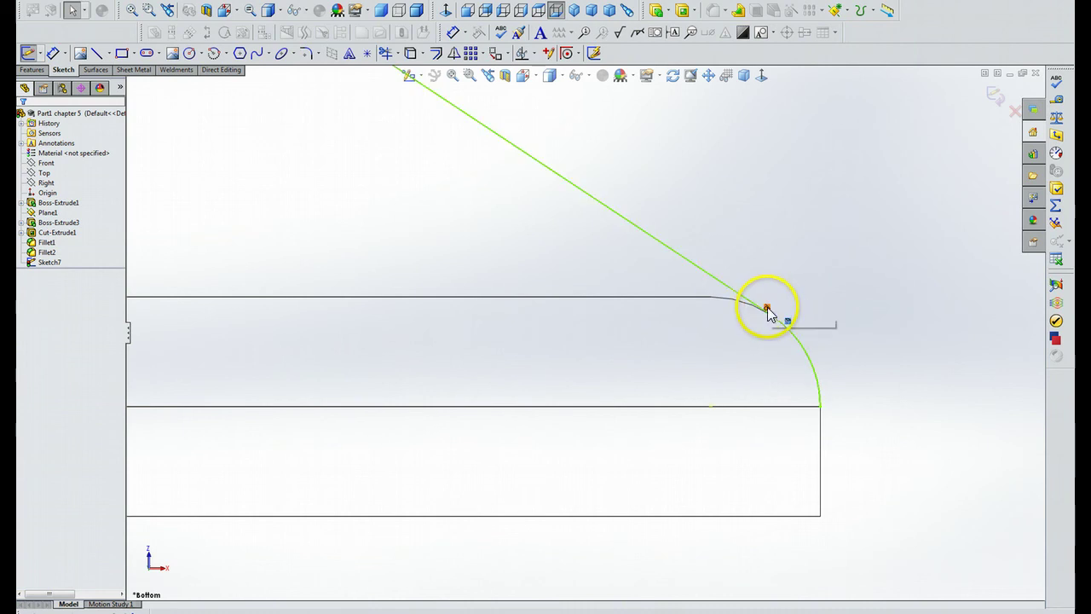
click(768, 312)
click(766, 313)
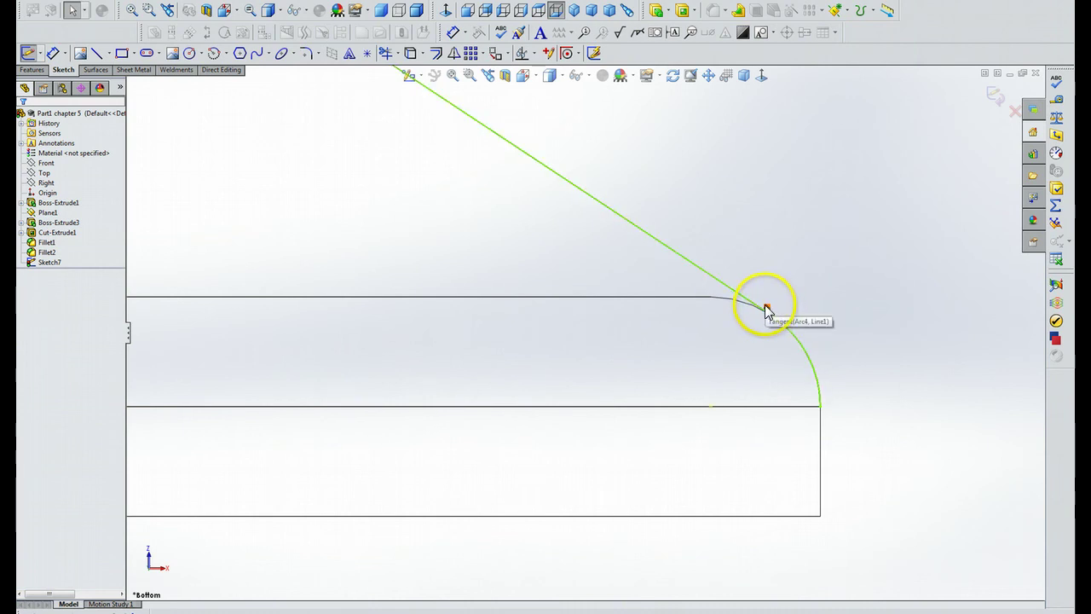
click(740, 321)
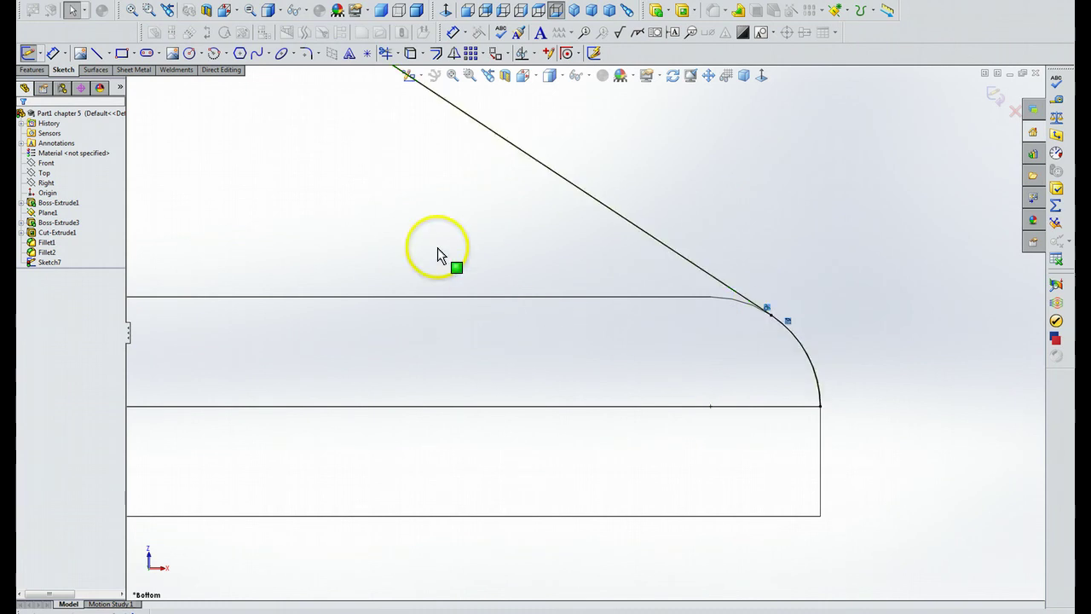
Trim the hub fillet arc's portion between the slanted line's endpoint and the hub's side with Trim to closest, and check the relations there
mouse_move(418, 240)
middle_down()
mouse_move(565, 311)
mouse_move(445, 229)
middle_up()
click(440, 77)
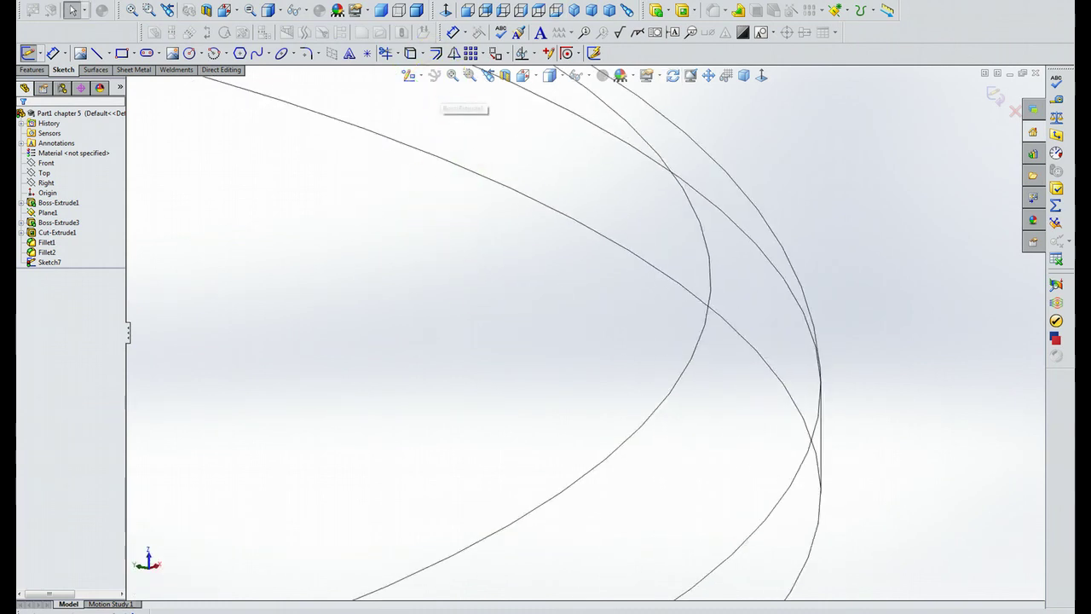
click(316, 220)
click(151, 556)
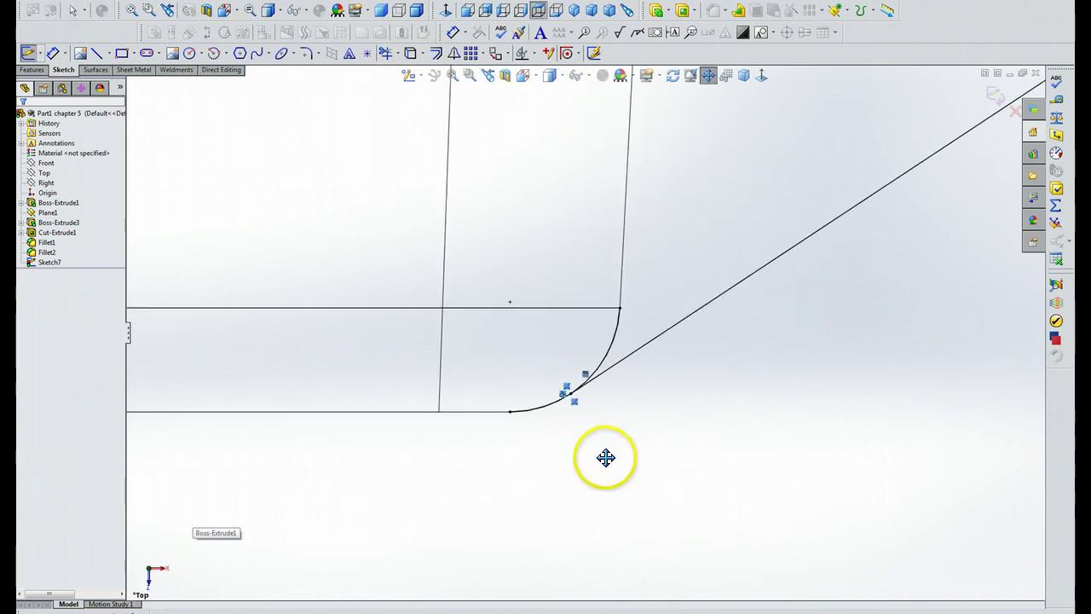
key(Escape)
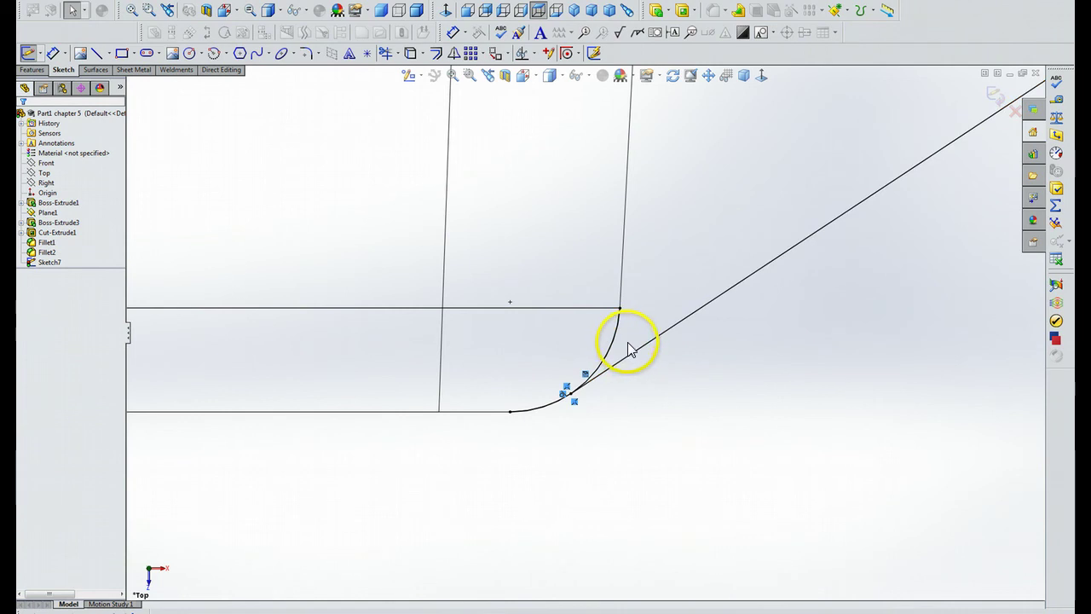
click(386, 54)
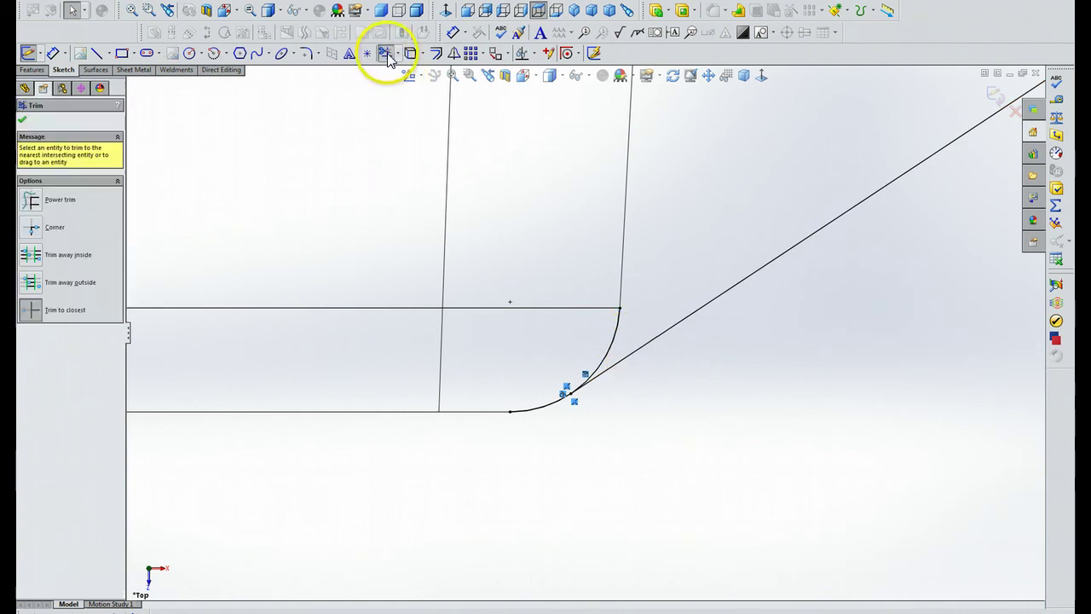
click(31, 310)
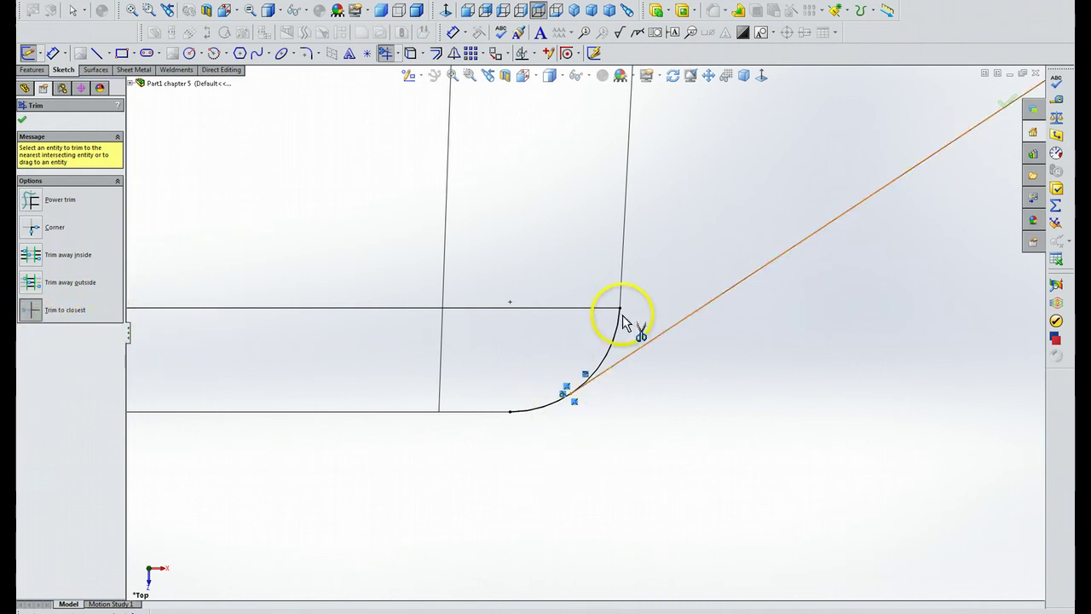
click(595, 378)
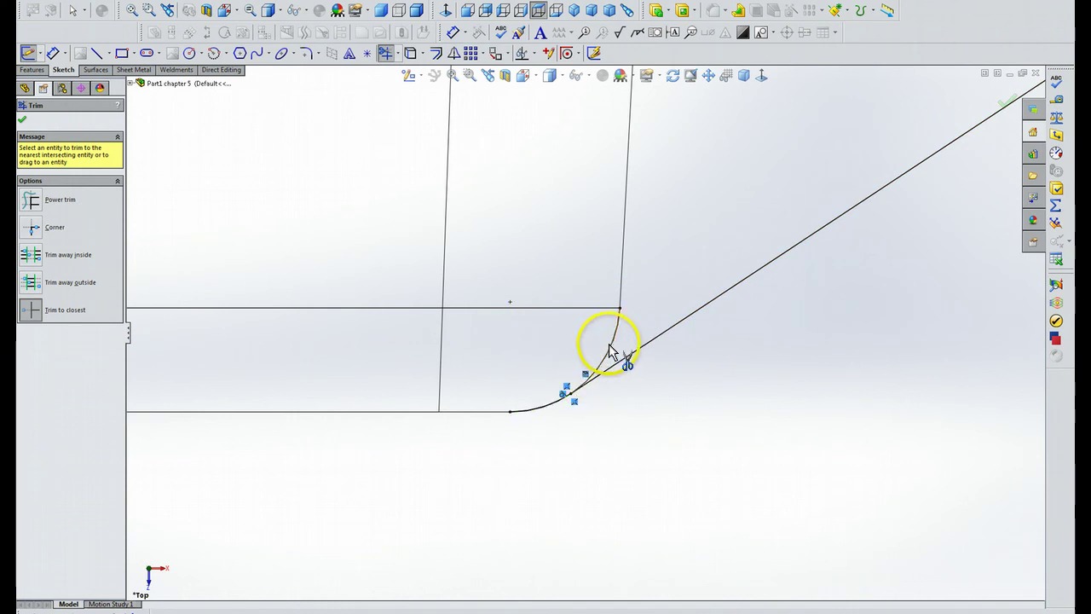
click(609, 349)
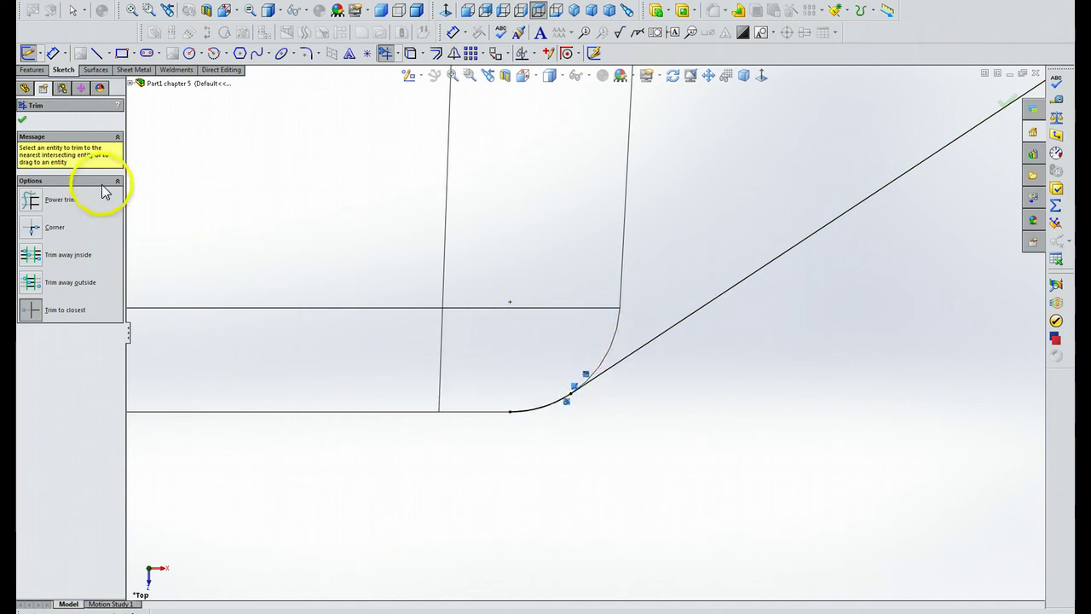
click(22, 122)
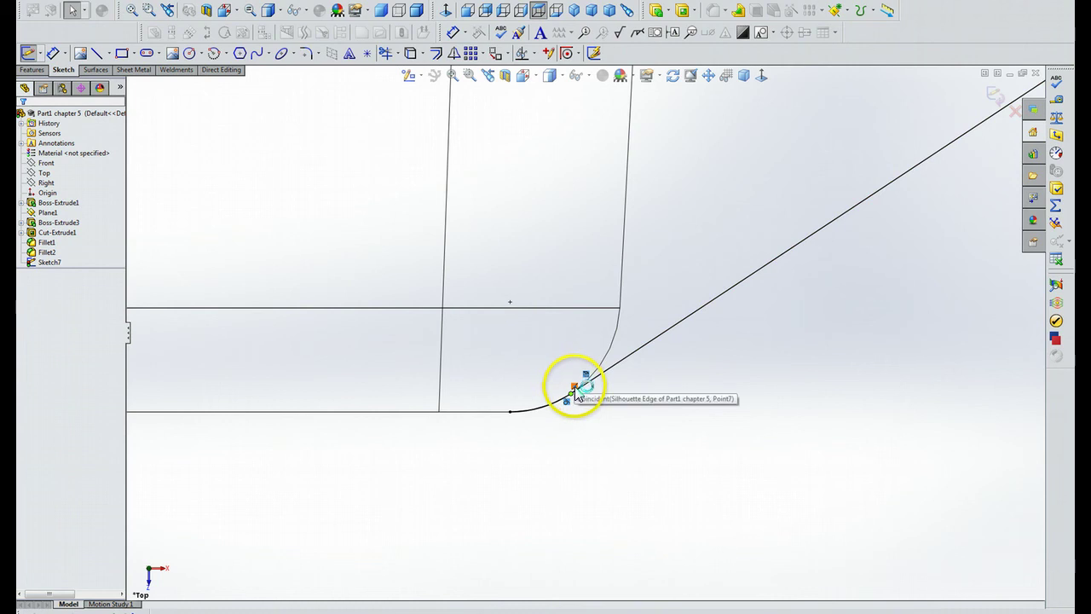
click(569, 406)
click(596, 385)
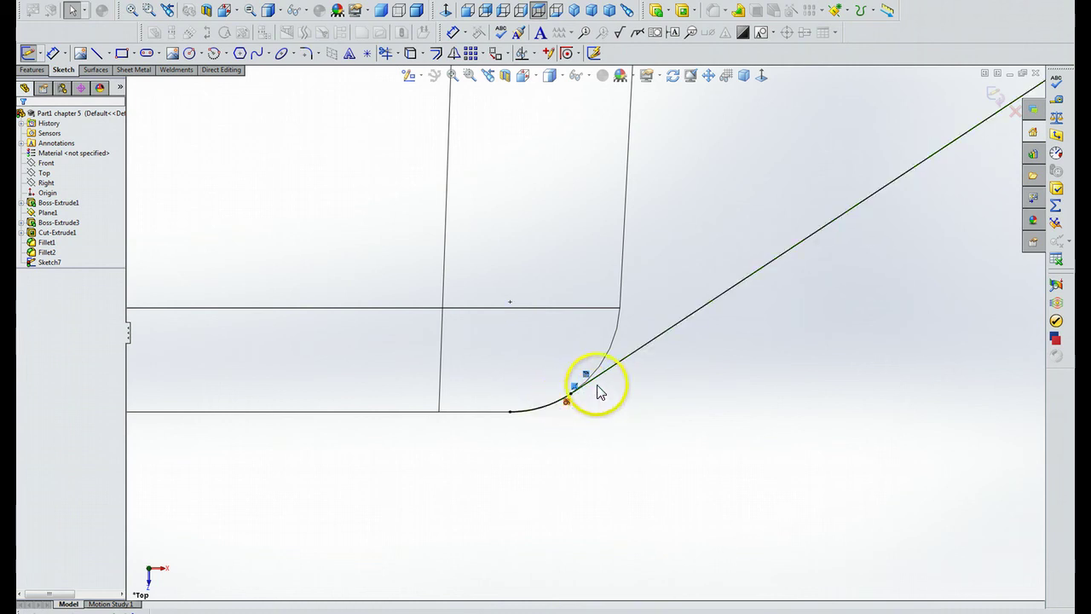